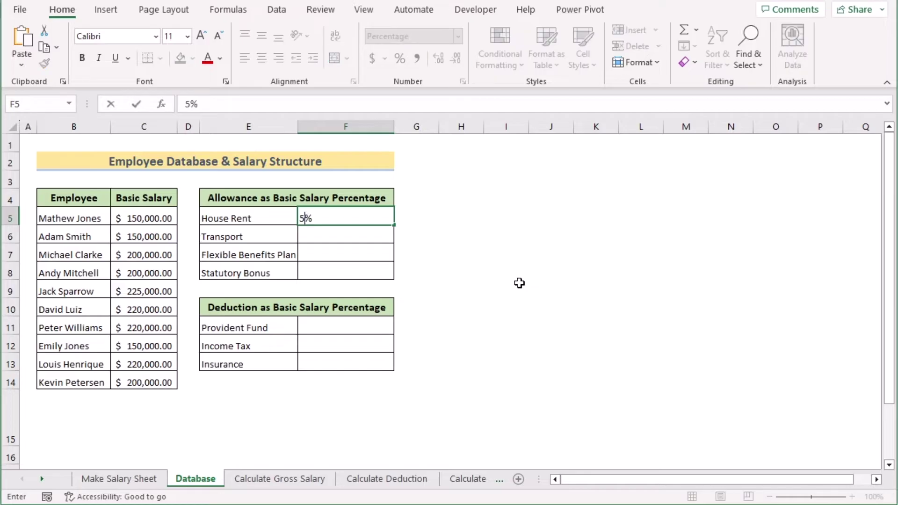
# Step: Enter the allowance rates 50%, 5%, 15% and 10% in F5:F8
pyautogui.press('Return')
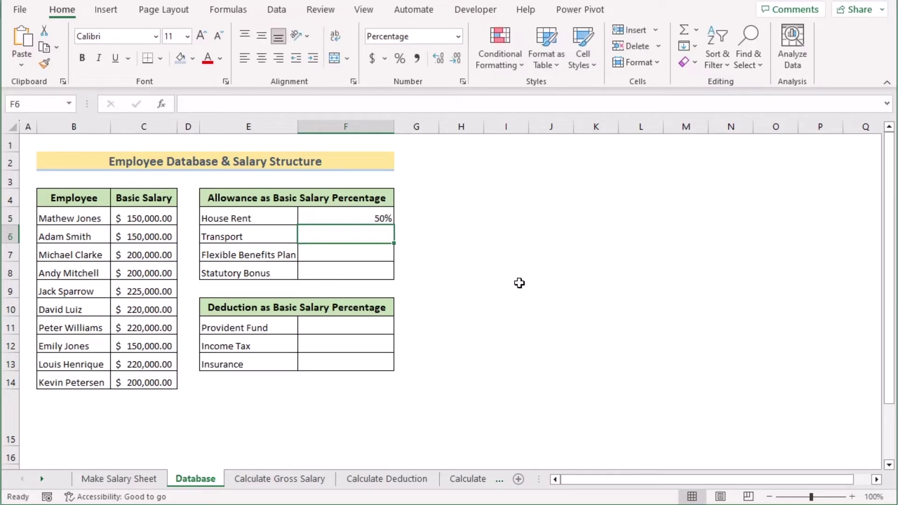
pyautogui.write('5')
pyautogui.press('Return')
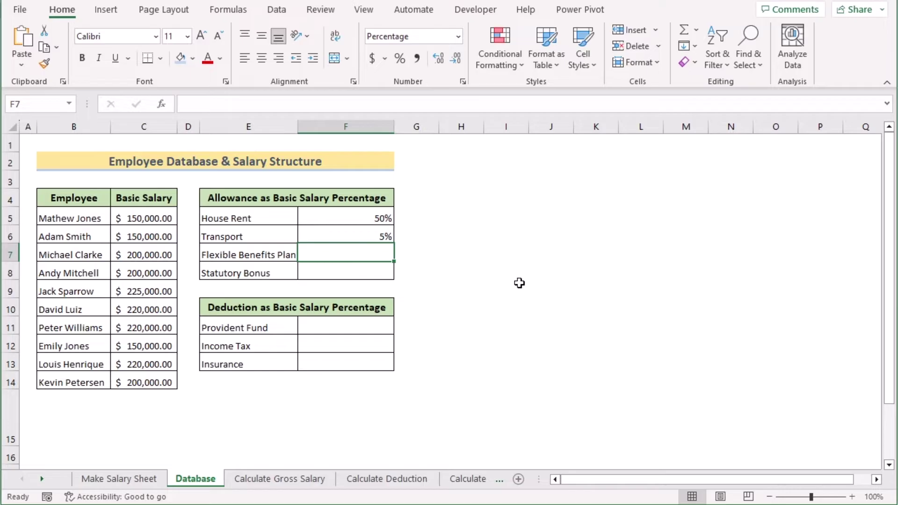
pyautogui.write('15')
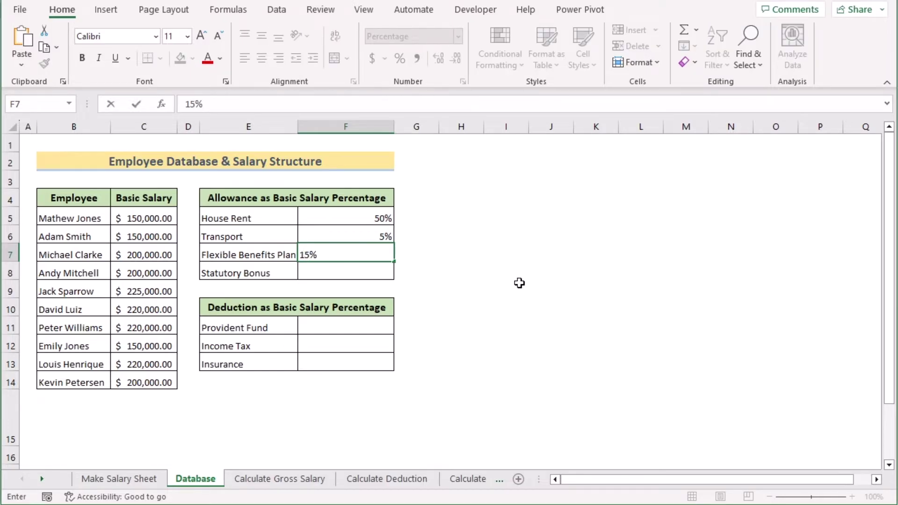
pyautogui.press('Return')
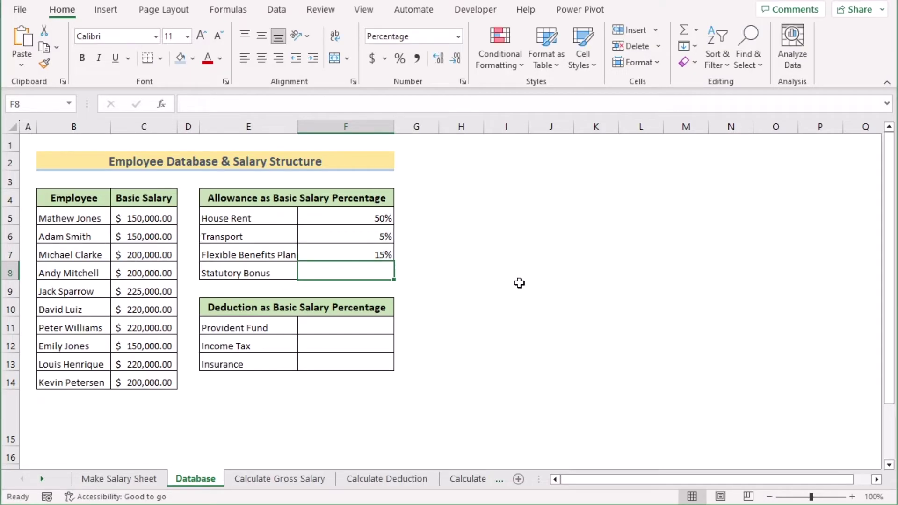
pyautogui.write('10')
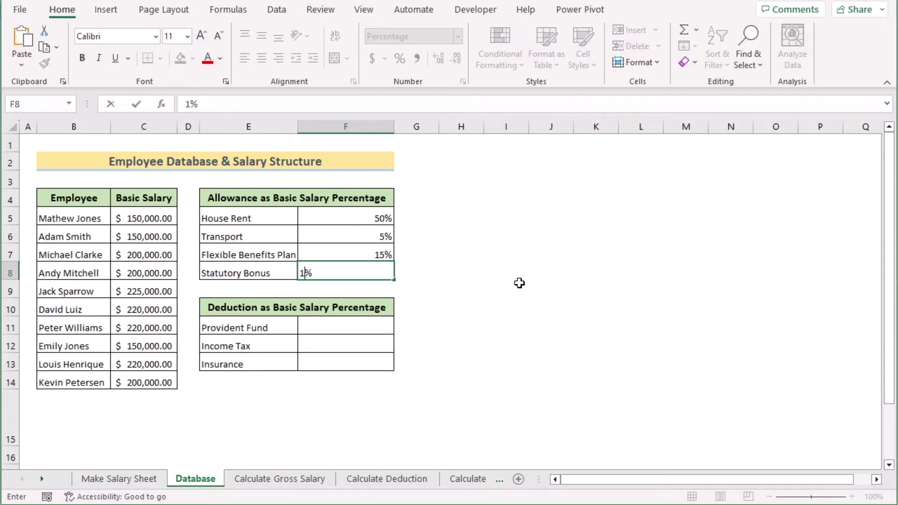
pyautogui.press('Return')
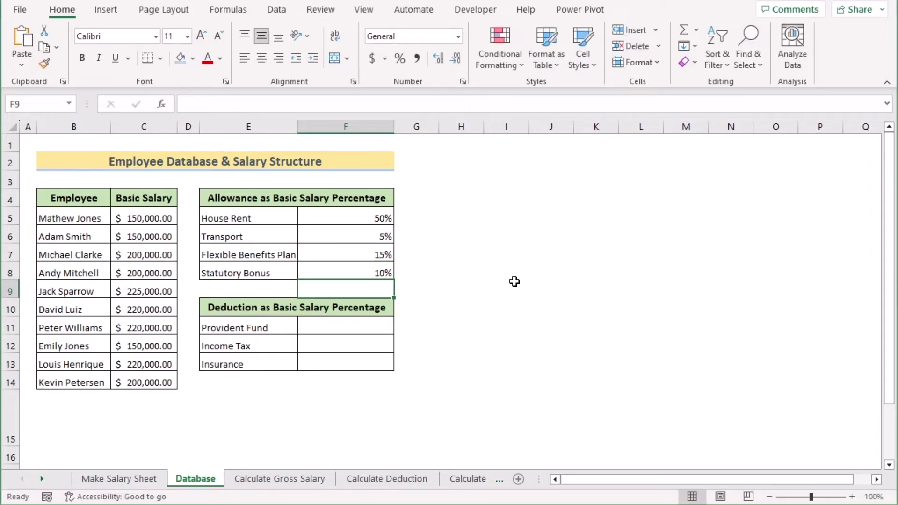
# Step: Enter the deduction rates 10%, 22% and 15% in F11:F13
pyautogui.click(350, 325)
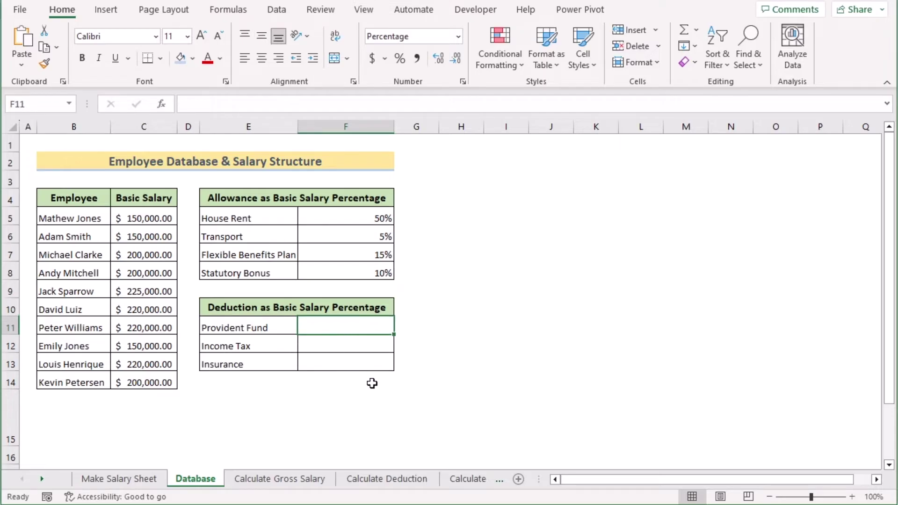
pyautogui.write('10')
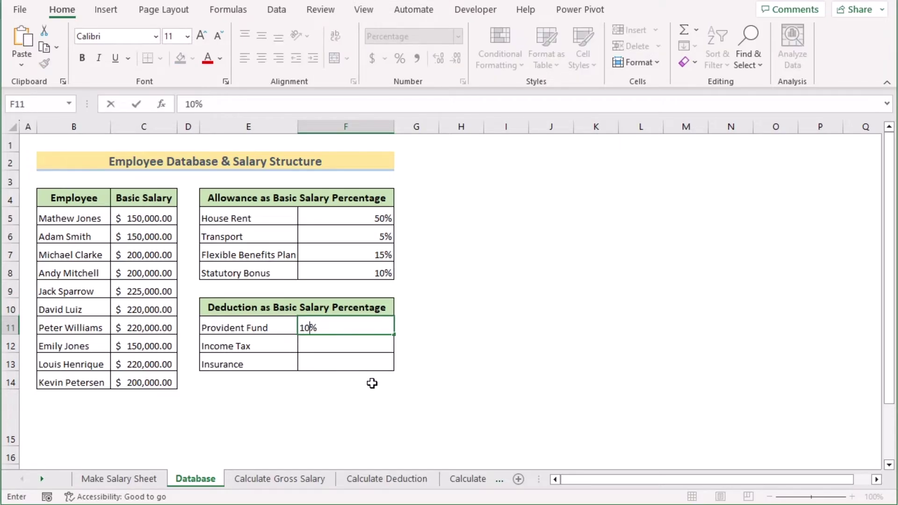
pyautogui.press('Return')
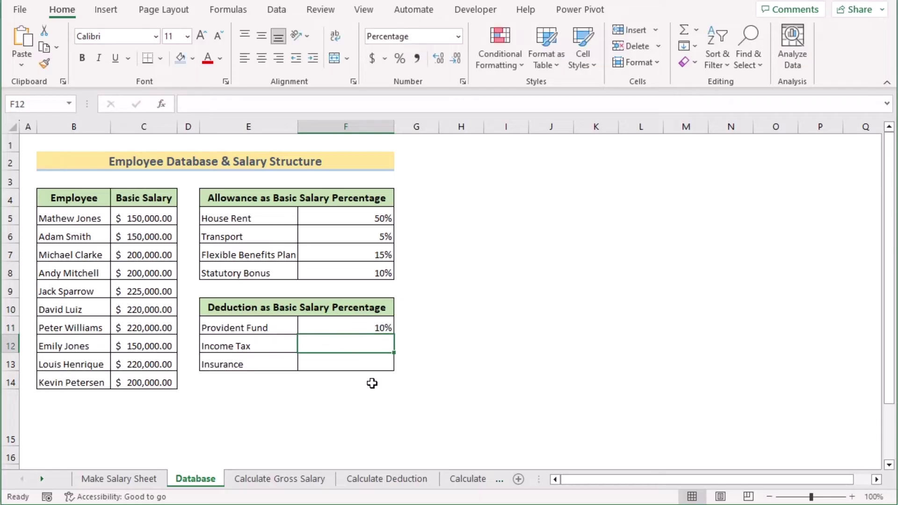
pyautogui.write('22')
pyautogui.press('Return')
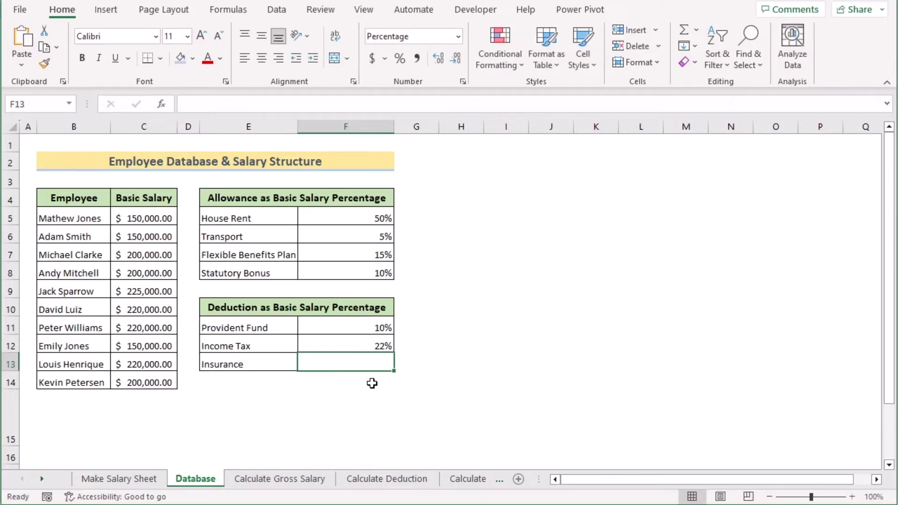
pyautogui.write('15')
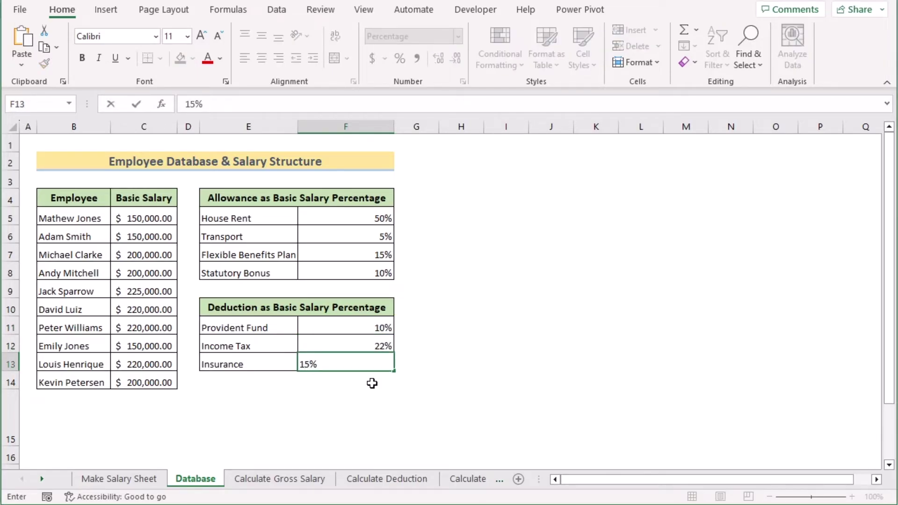
pyautogui.press('Return')
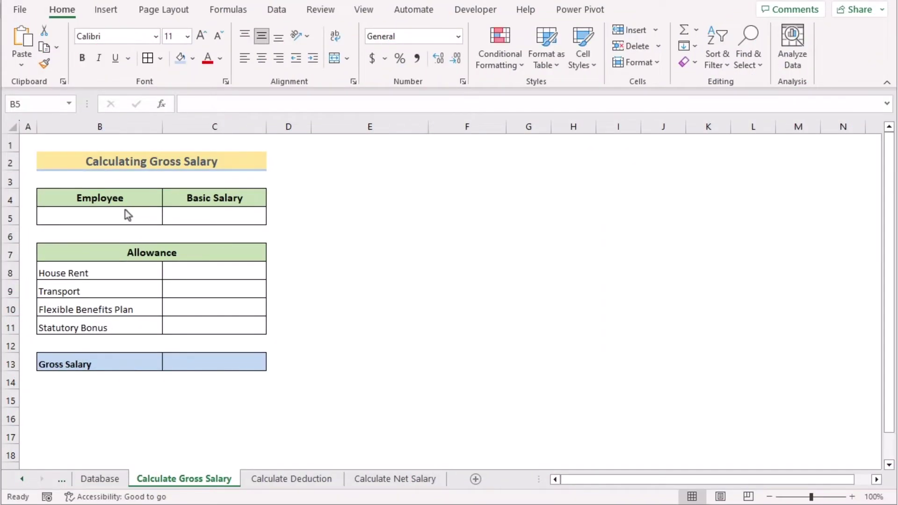
# Step: Give B5 a List data validation sourced from =Database!$B$5:$B$14
pyautogui.click(125, 210)
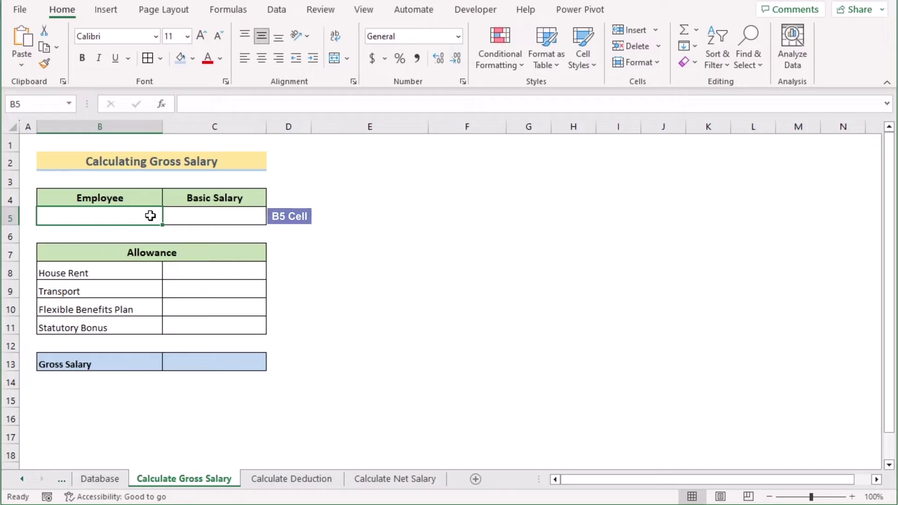
pyautogui.click(285, 14)
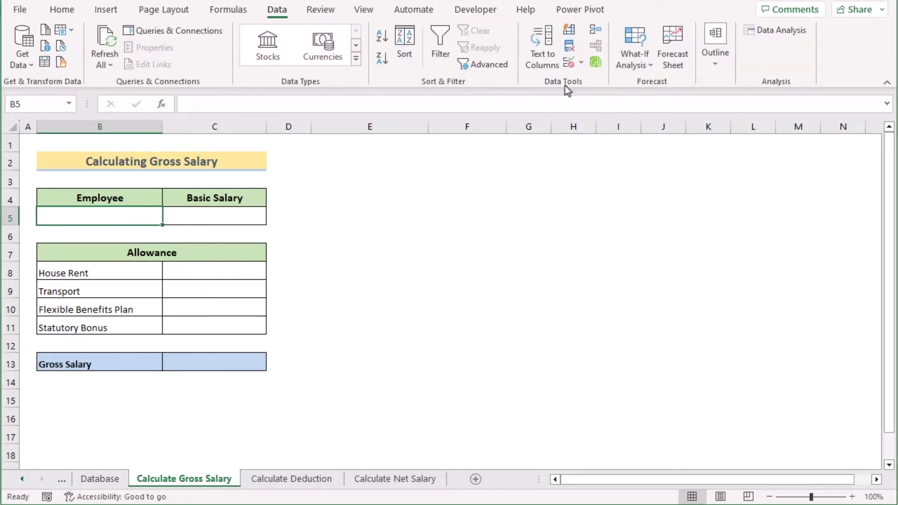
pyautogui.click(581, 62)
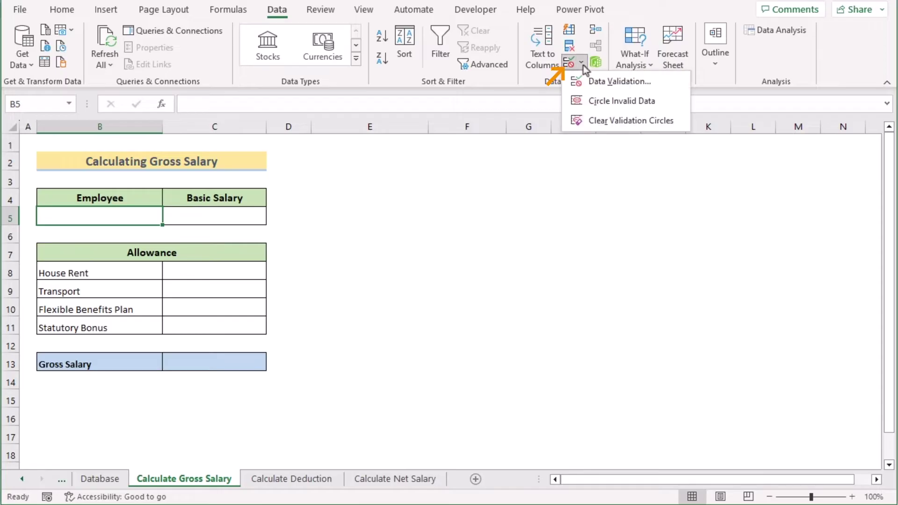
pyautogui.click(607, 81)
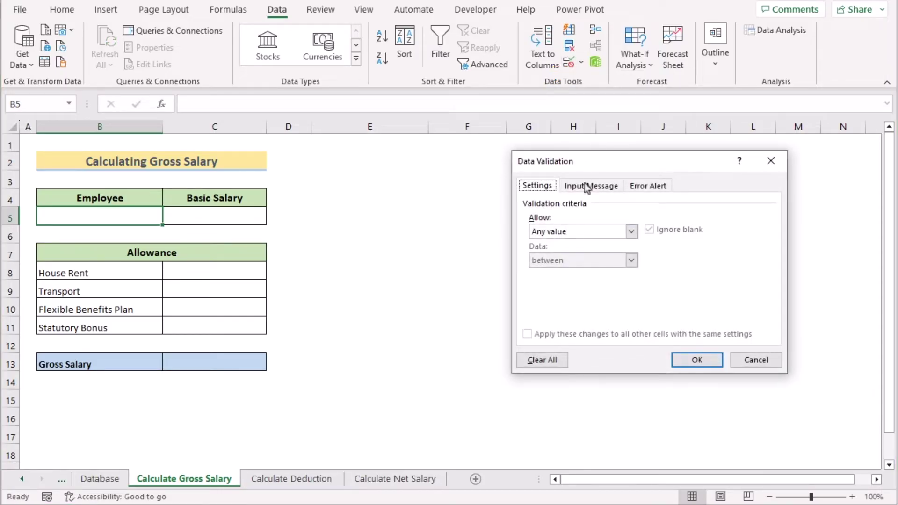
pyautogui.moveTo(590, 159); pyautogui.dragTo(429, 157)
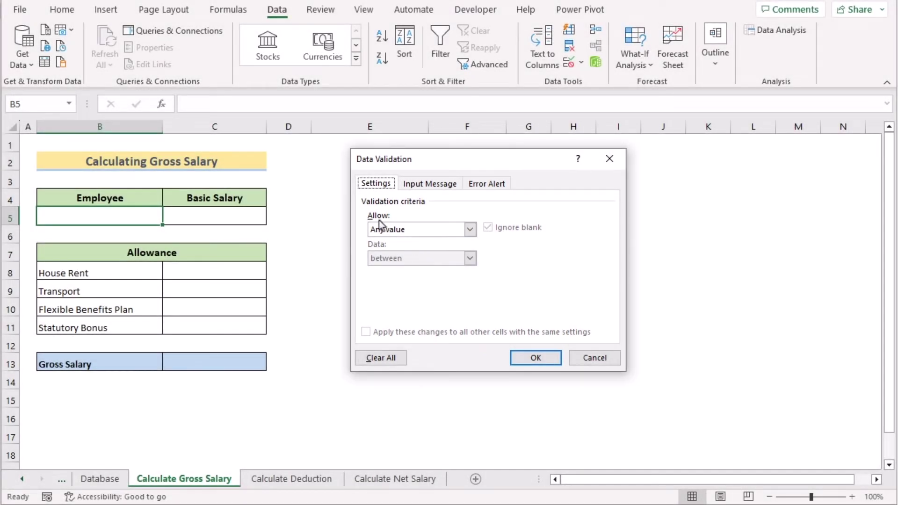
pyautogui.click(470, 229)
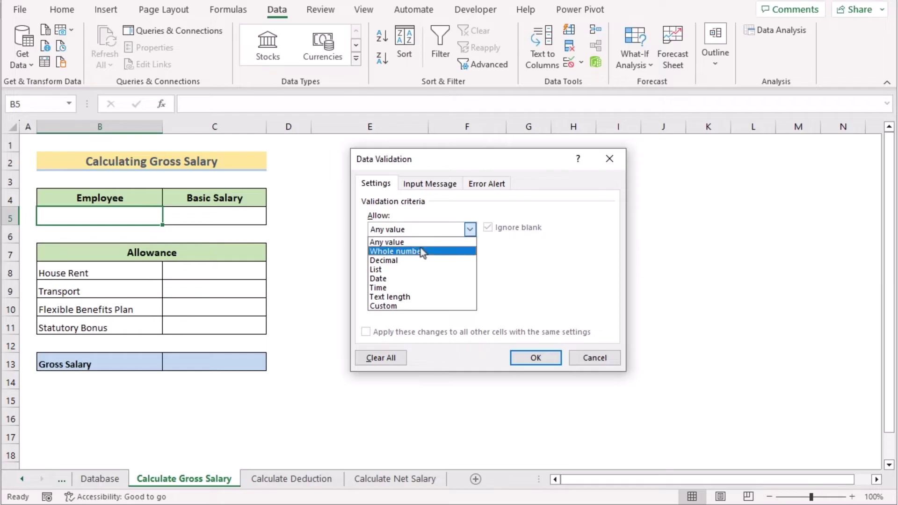
pyautogui.click(389, 270)
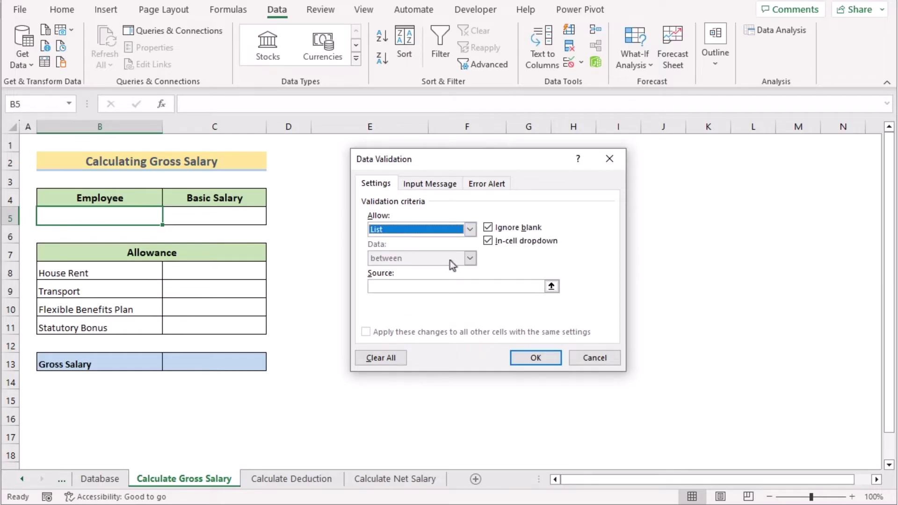
pyautogui.click(377, 287)
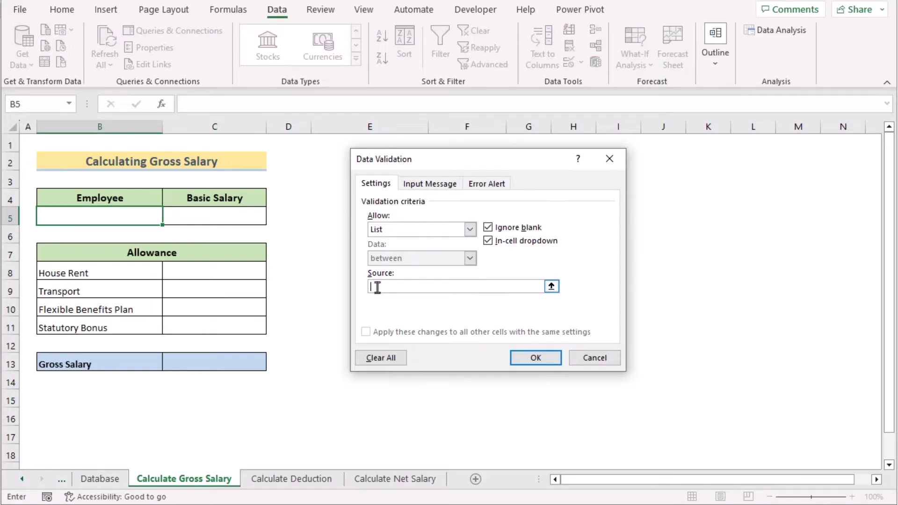
pyautogui.click(100, 479)
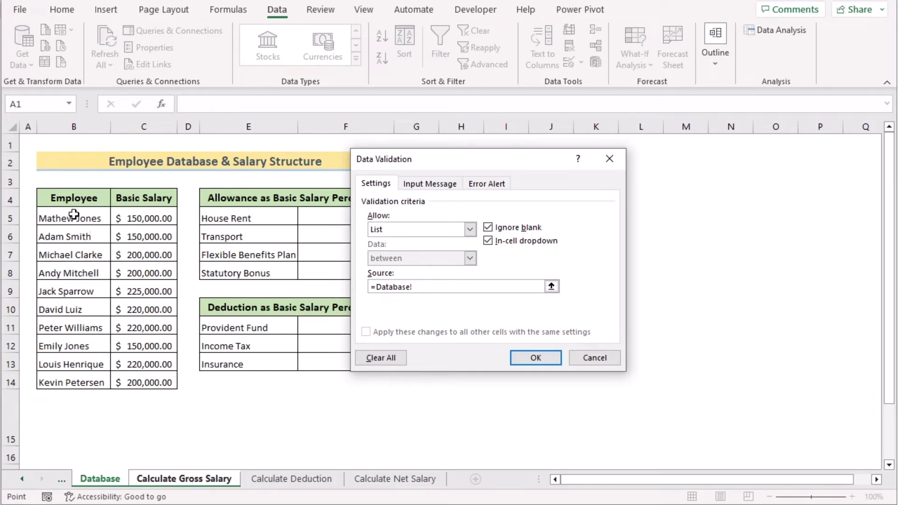
pyautogui.moveTo(74, 216); pyautogui.dragTo(91, 386)
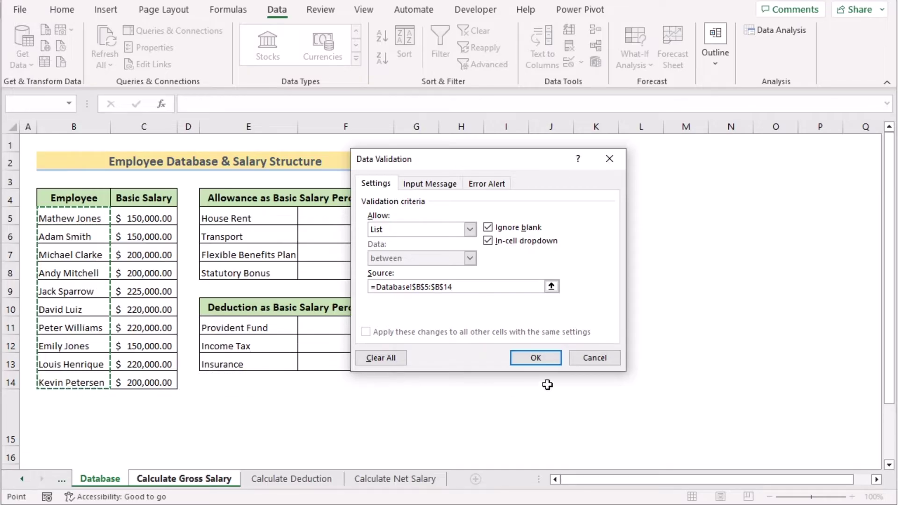
pyautogui.click(535, 358)
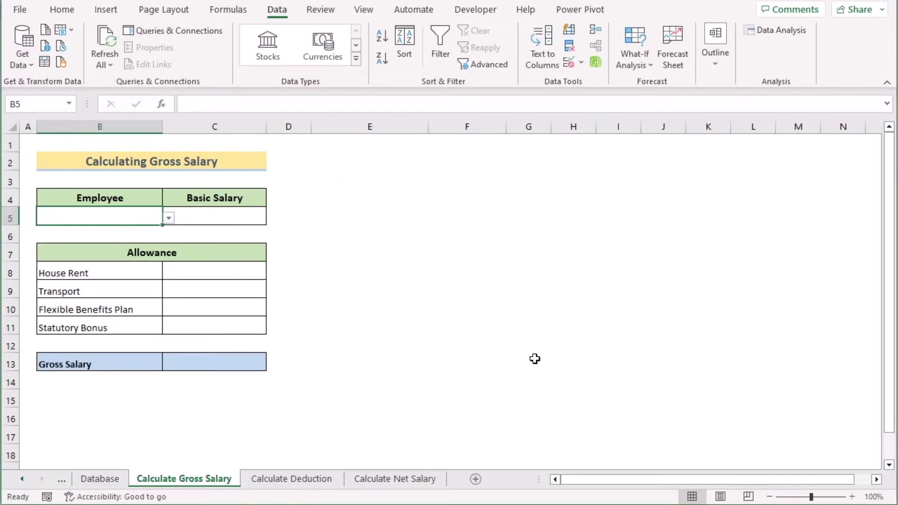
# Step: Pick the first employee name from B5's dropdown list
pyautogui.click(168, 218)
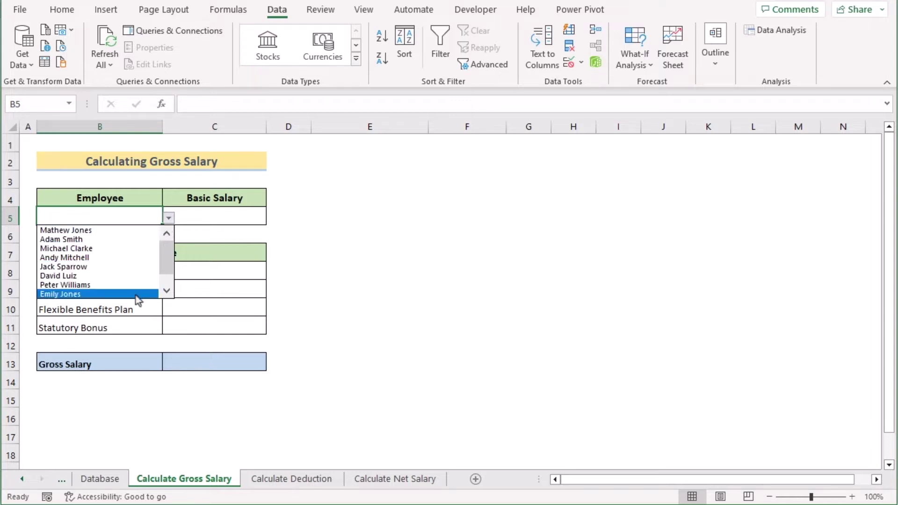
pyautogui.click(97, 231)
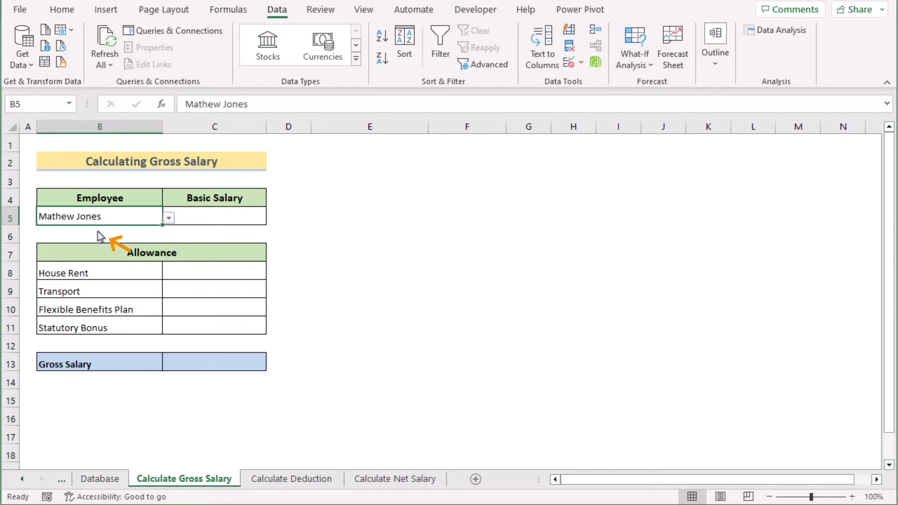
pyautogui.click(212, 213)
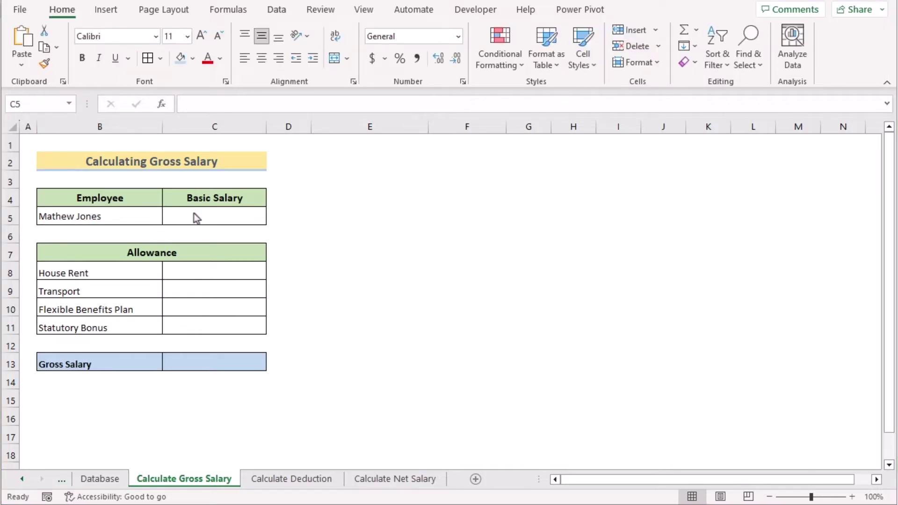
pyautogui.click(194, 213)
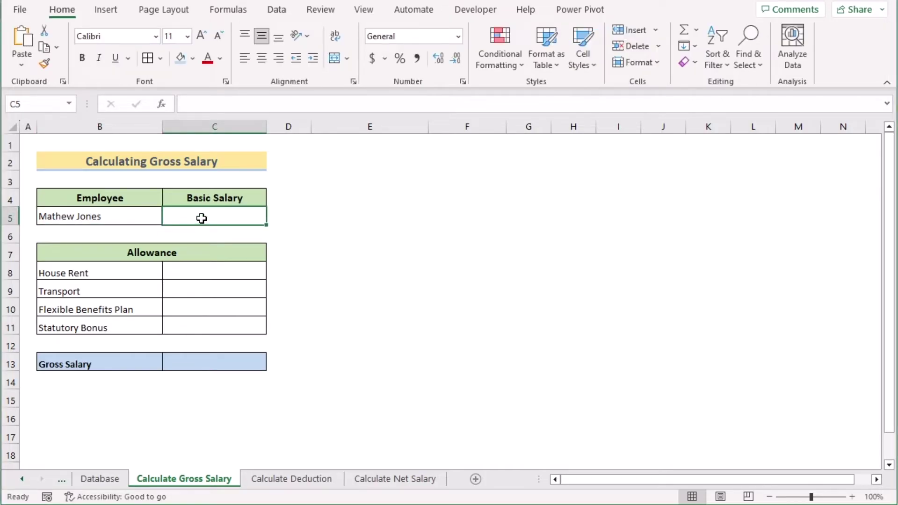
# Step: Start a VLOOKUP in C5 with B5 as lookup value and Database!B4:C14 as the table
pyautogui.doubleClick(201, 218)
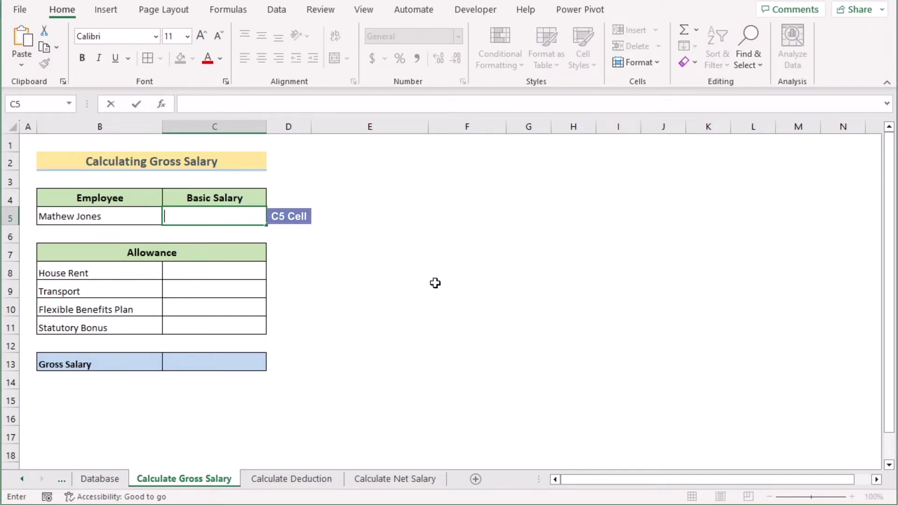
pyautogui.write('=')
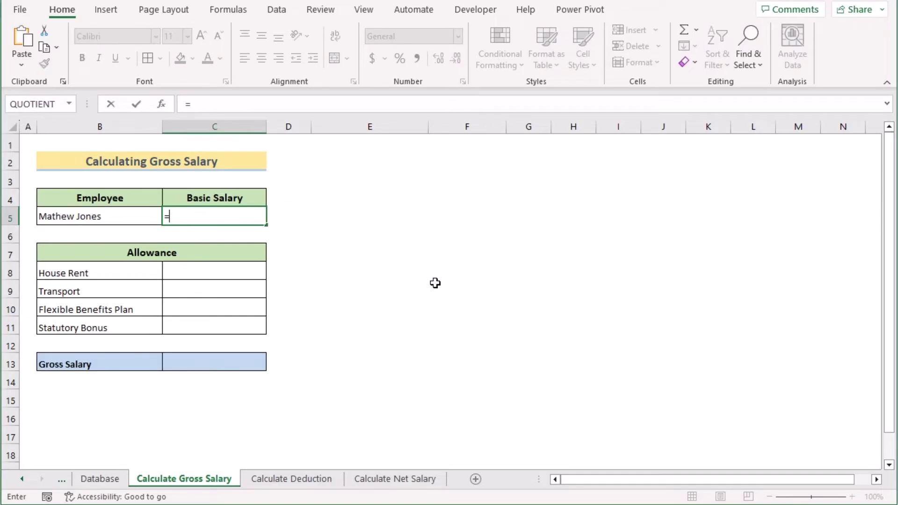
pyautogui.write('VLOO')
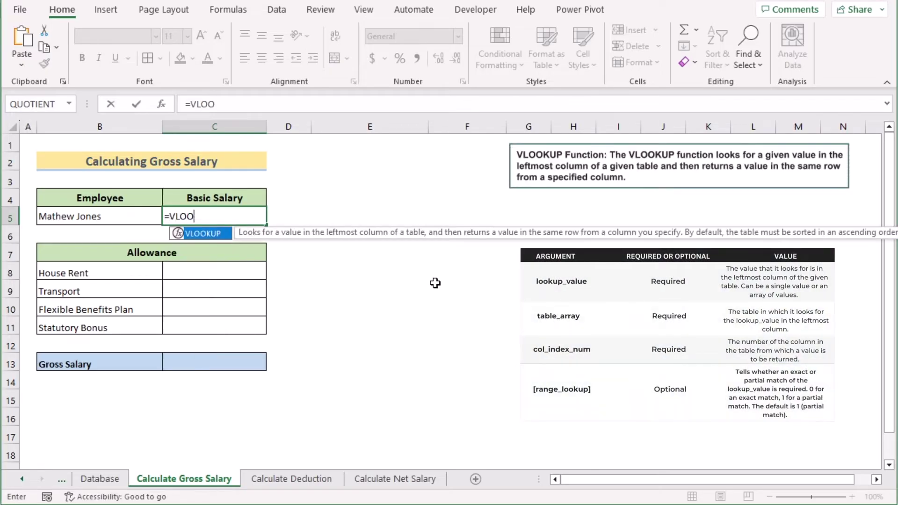
pyautogui.doubleClick(203, 233)
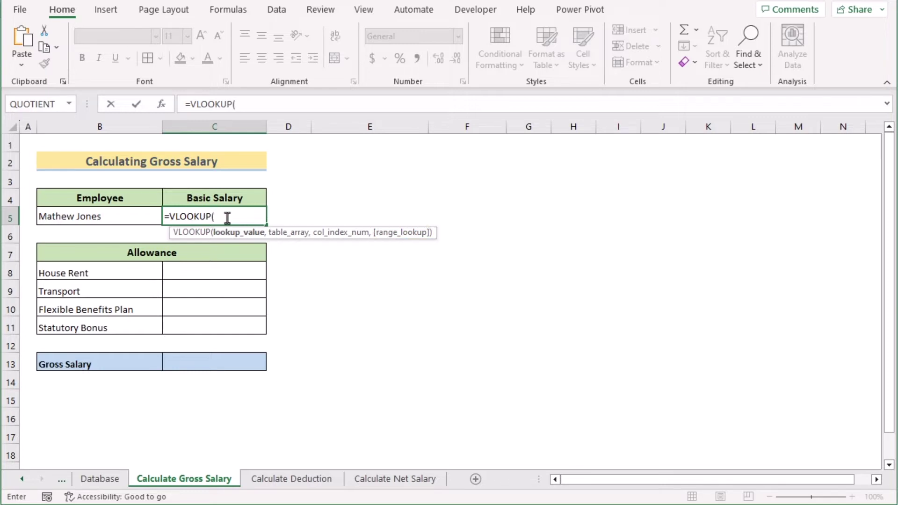
pyautogui.click(108, 216)
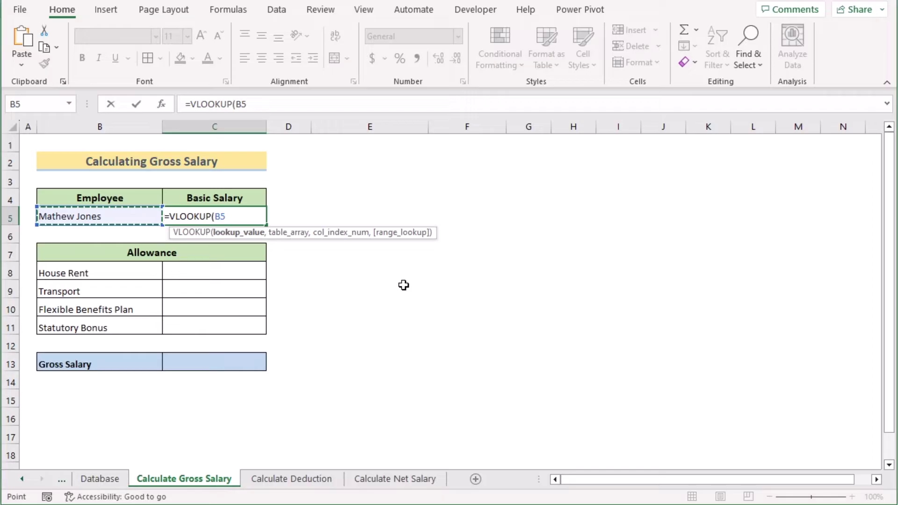
pyautogui.write(',')
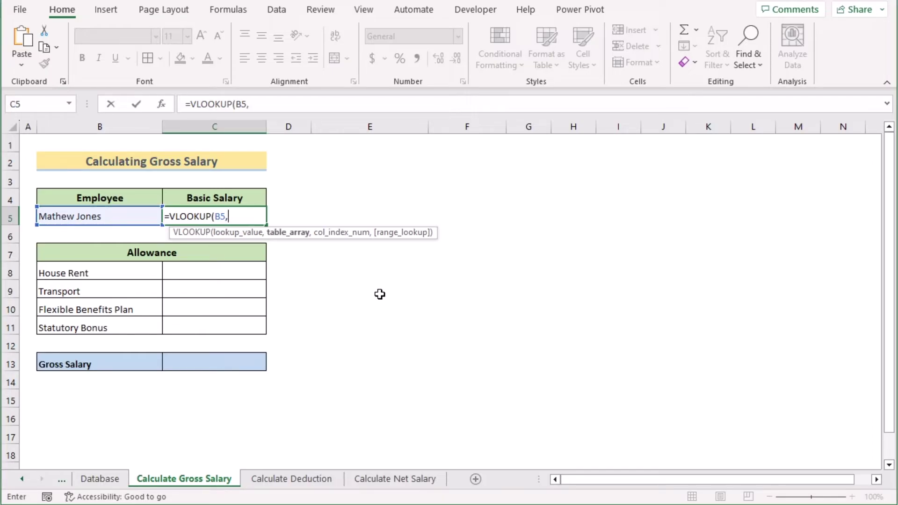
pyautogui.click(106, 482)
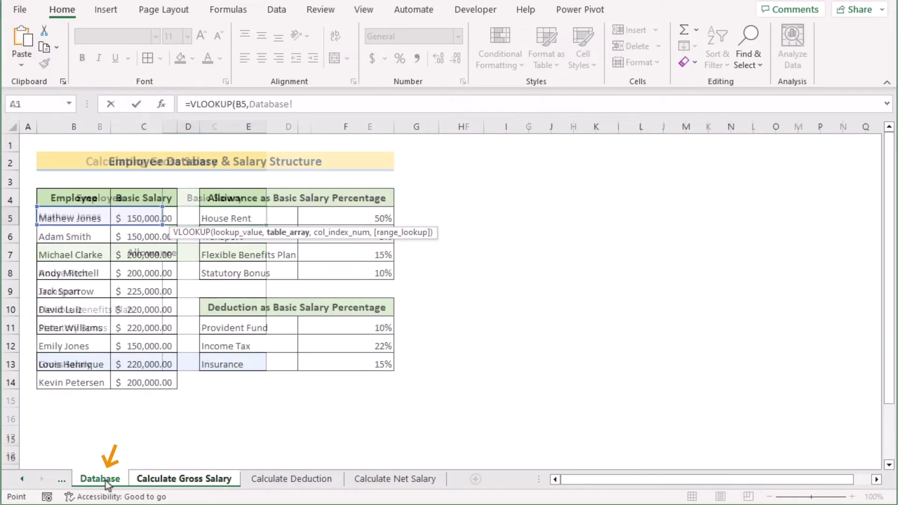
pyautogui.click(66, 200)
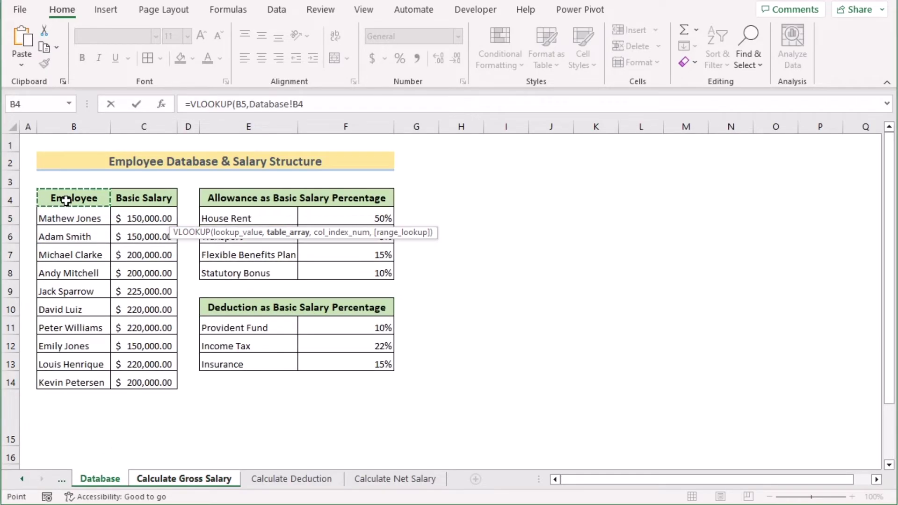
pyautogui.moveTo(152, 383); pyautogui.dragTo(171, 374)
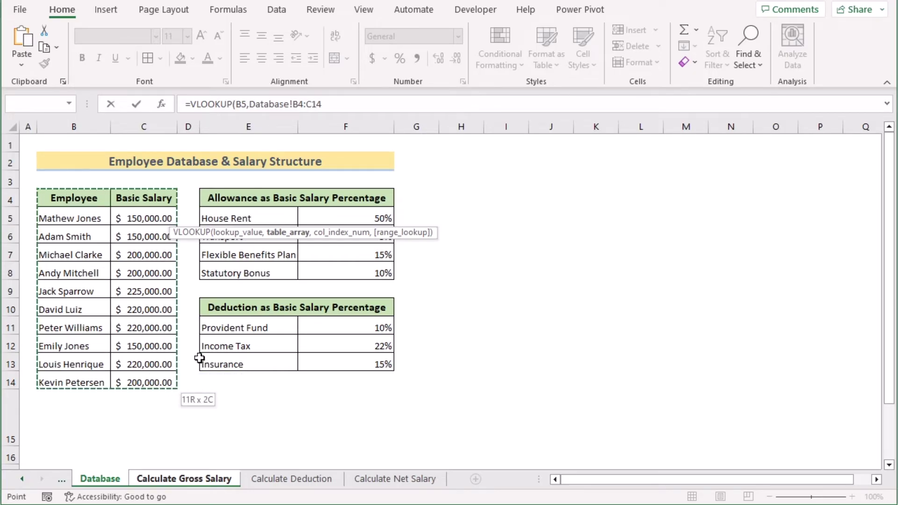
# Step: Finish the lookup with column 2 and FALSE exact match, returning 150000
pyautogui.click(331, 102)
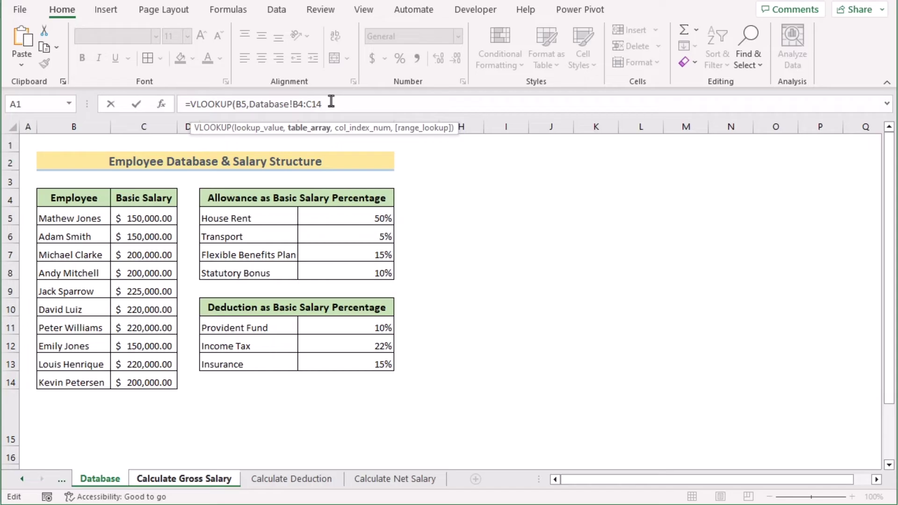
pyautogui.write(',2')
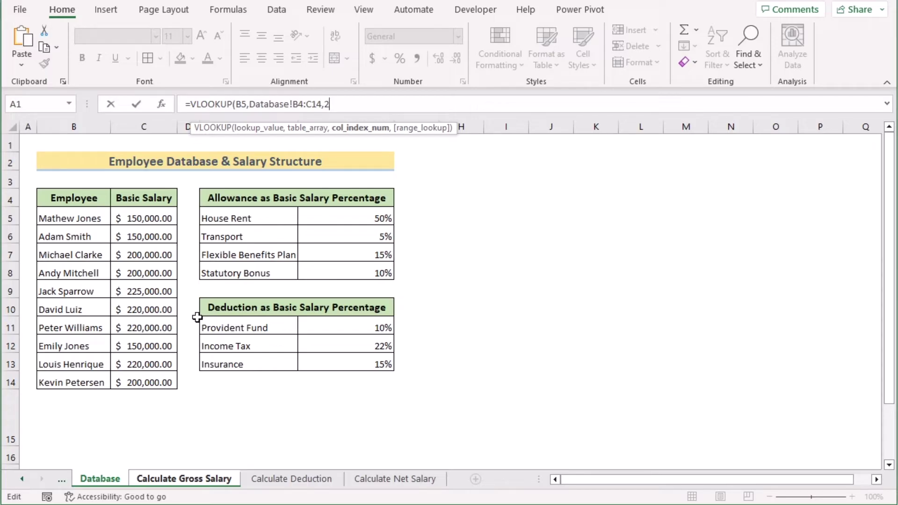
pyautogui.write(',')
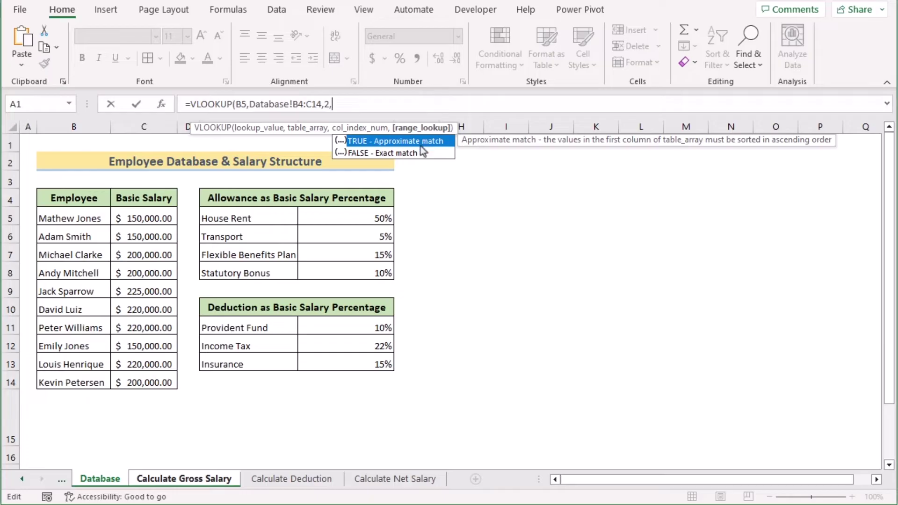
pyautogui.doubleClick(385, 153)
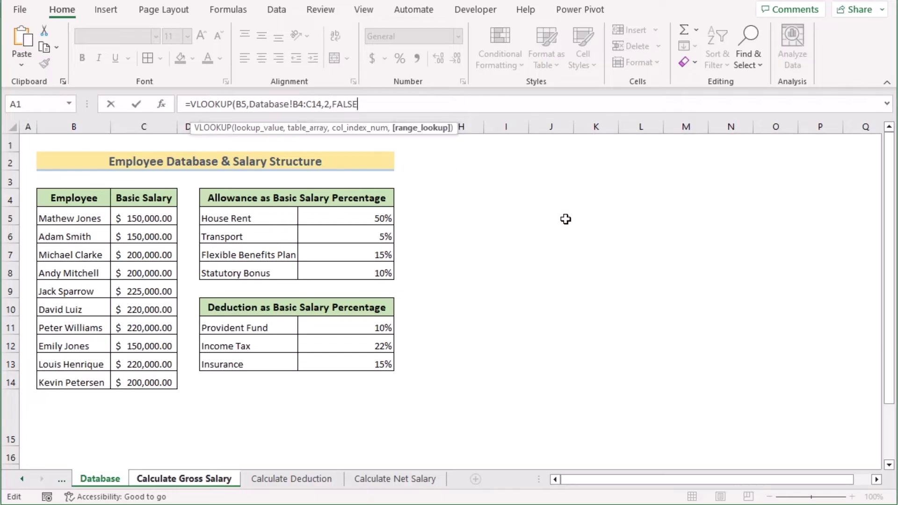
pyautogui.write(')')
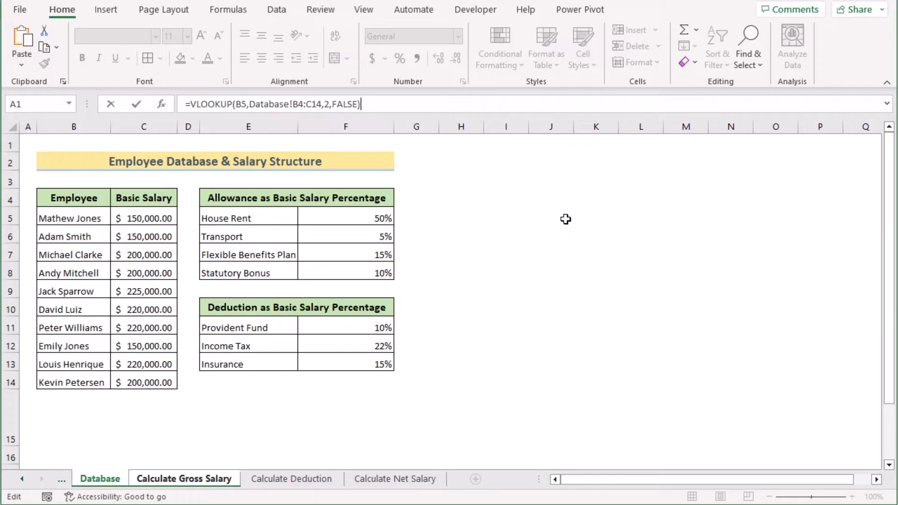
pyautogui.press('Return')
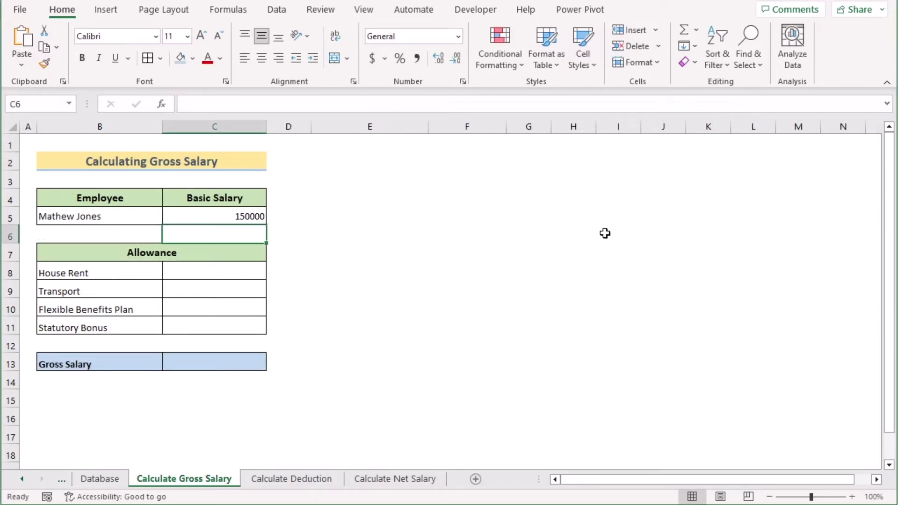
pyautogui.click(219, 213)
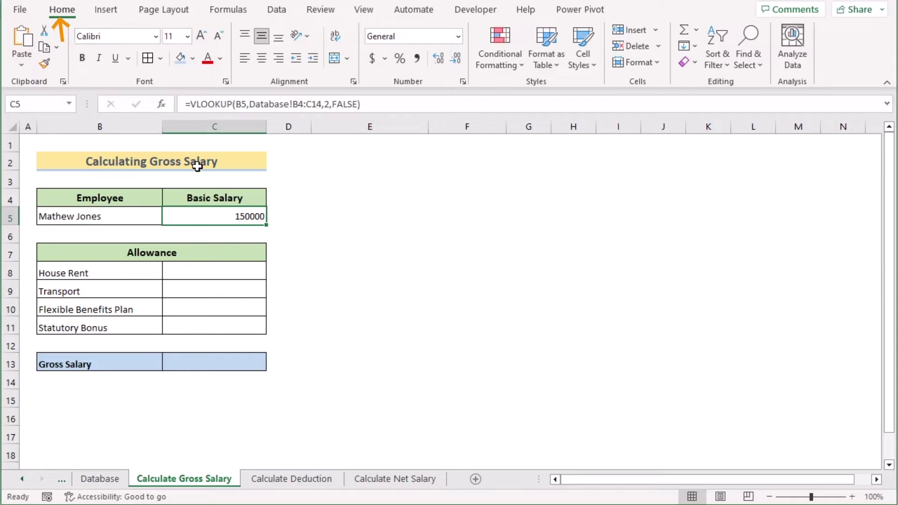
# Step: Format C5 as $ English (United States) Accounting, showing $ 150,000.00
pyautogui.click(383, 58)
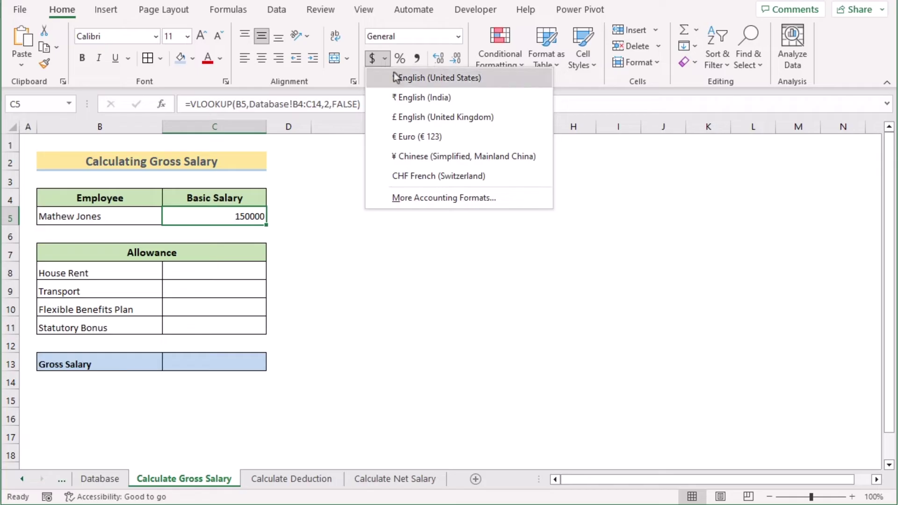
pyautogui.click(396, 77)
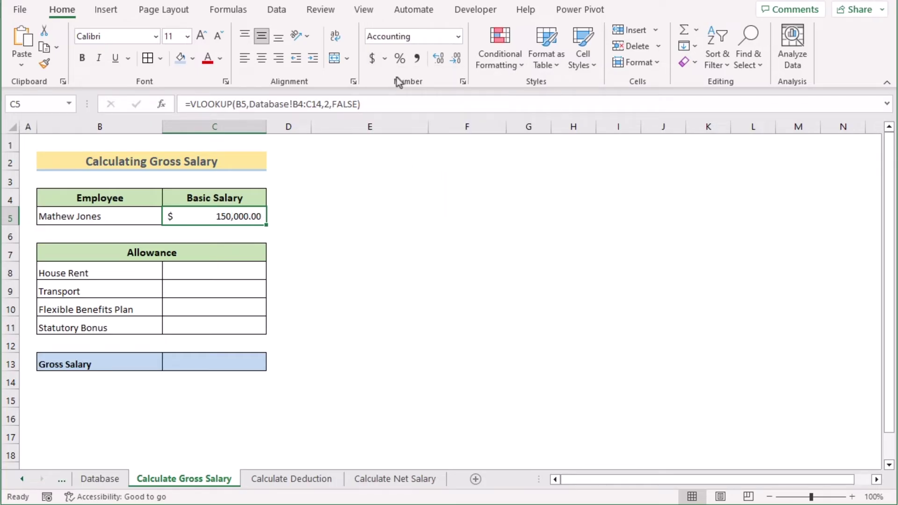
pyautogui.click(206, 273)
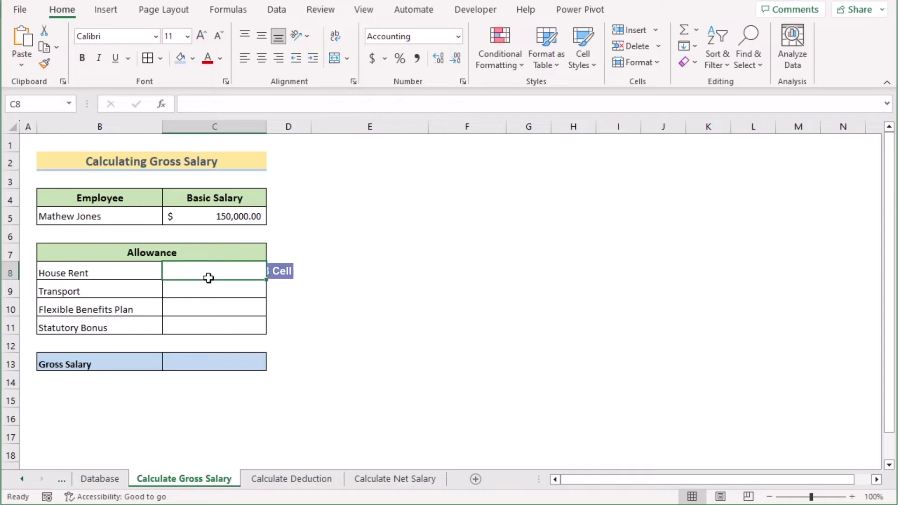
# Step: Begin the C8 formula as =$C$5*(VLOOKUP(B8, with House Rent as lookup value
pyautogui.write('=')
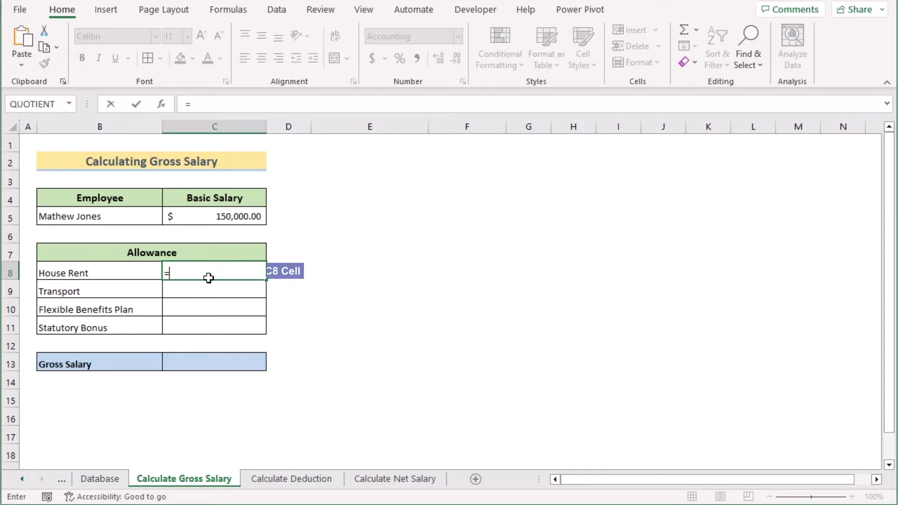
pyautogui.click(207, 223)
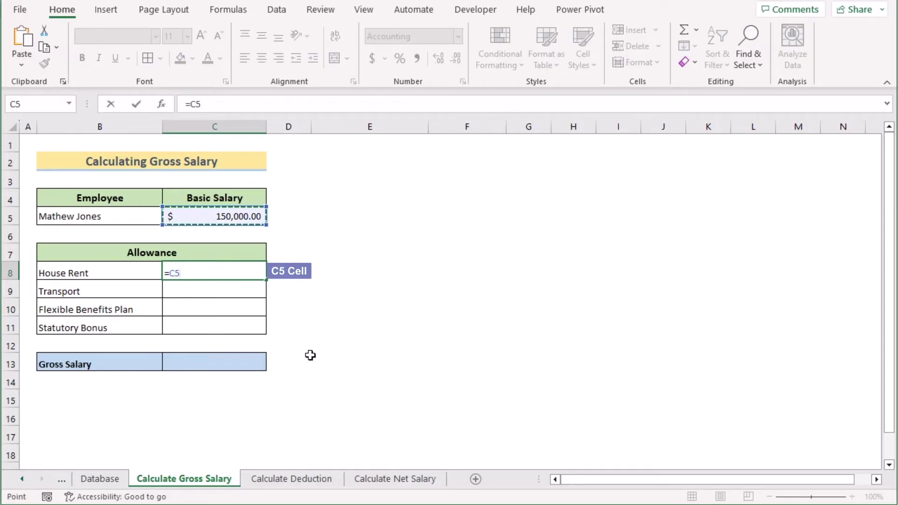
pyautogui.press('F4')
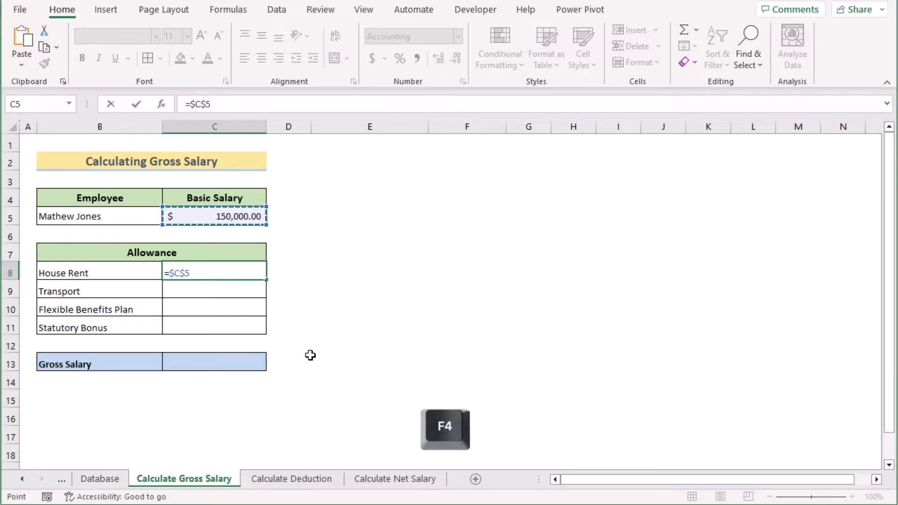
pyautogui.write('*')
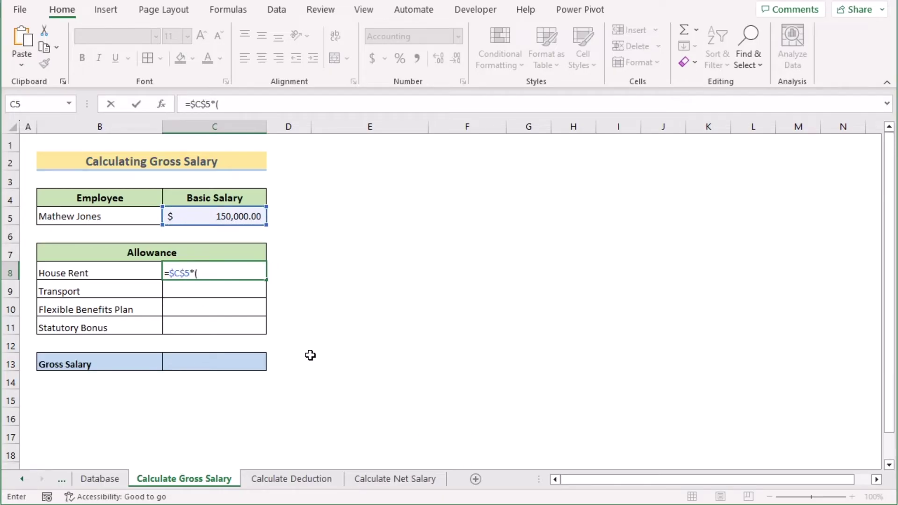
pyautogui.write('(Vloo')
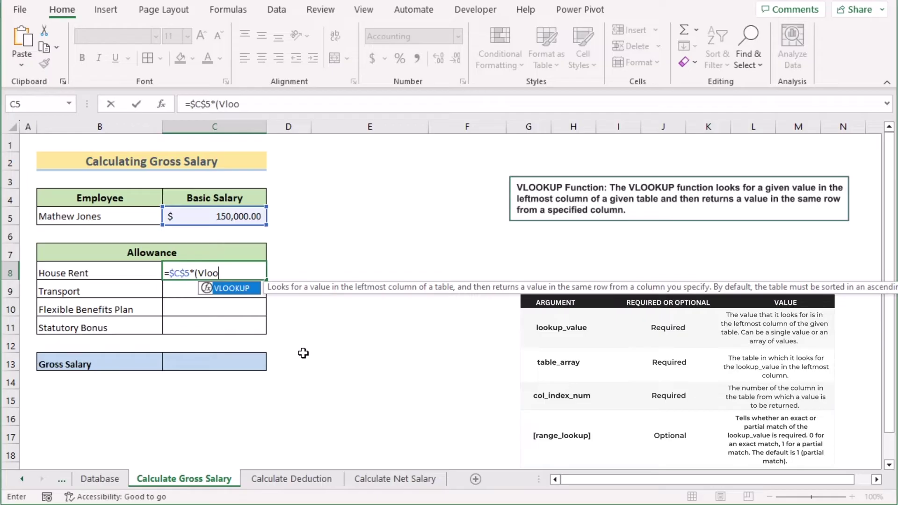
pyautogui.doubleClick(243, 288)
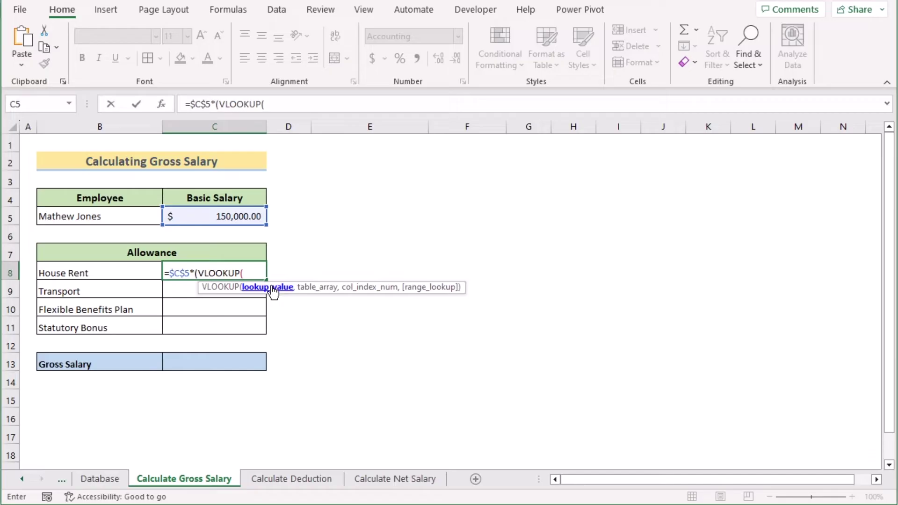
pyautogui.click(91, 272)
pyautogui.write(',')
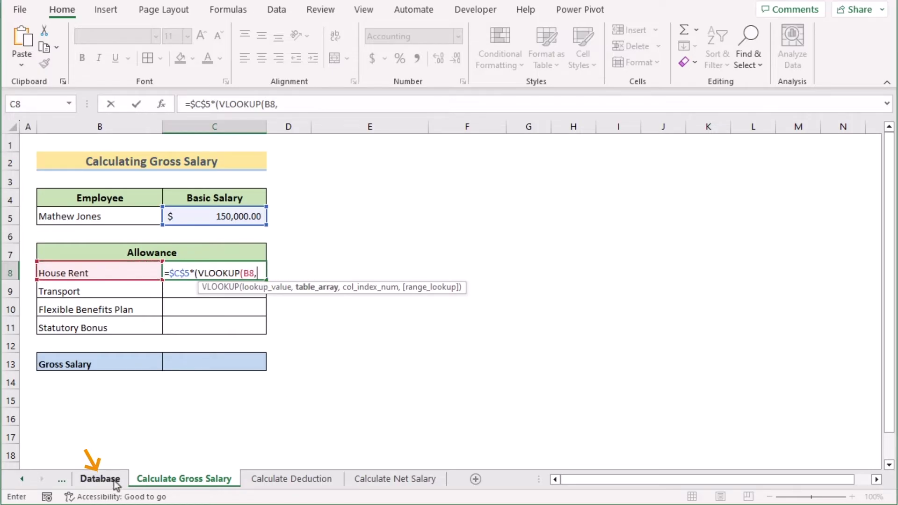
# Step: Complete it with Database!$E$5:$F$8, column 2 and FALSE, giving $ 75,000.00
pyautogui.click(100, 479)
pyautogui.moveTo(234, 217); pyautogui.dragTo(407, 280)
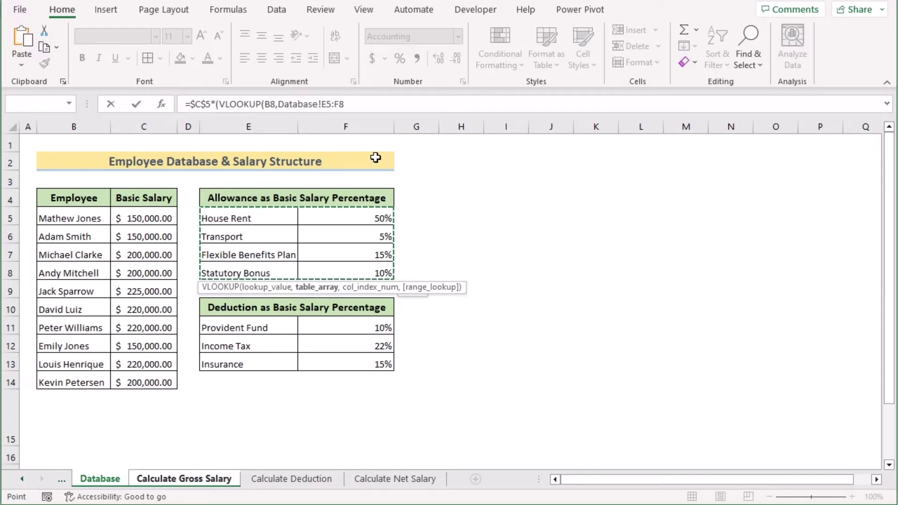
pyautogui.press('F4')
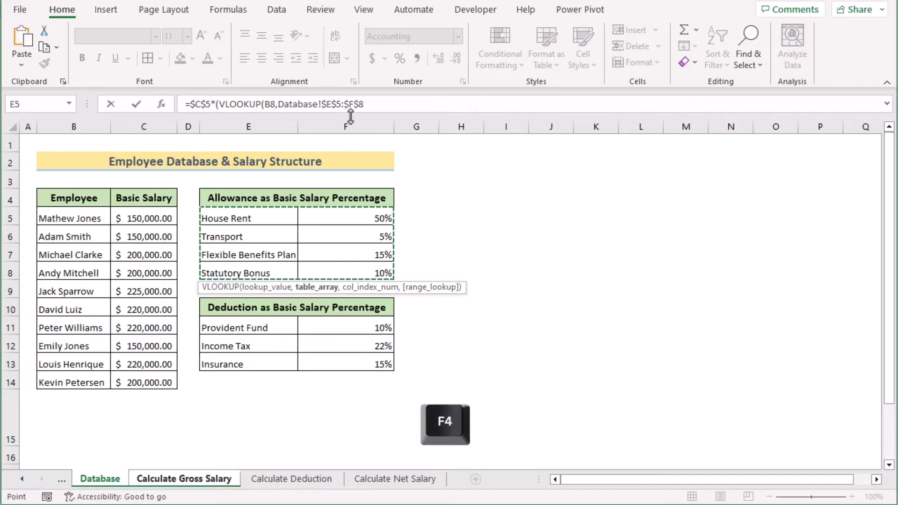
pyautogui.write(',')
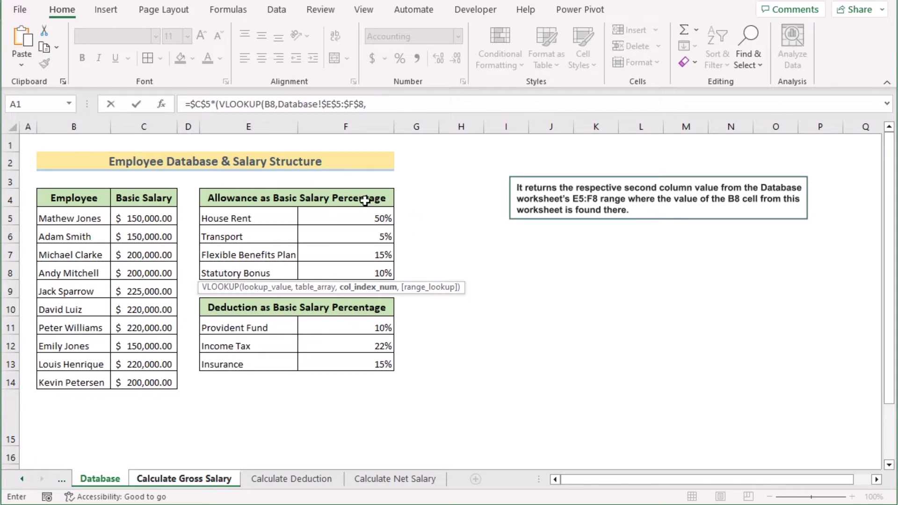
pyautogui.write('2')
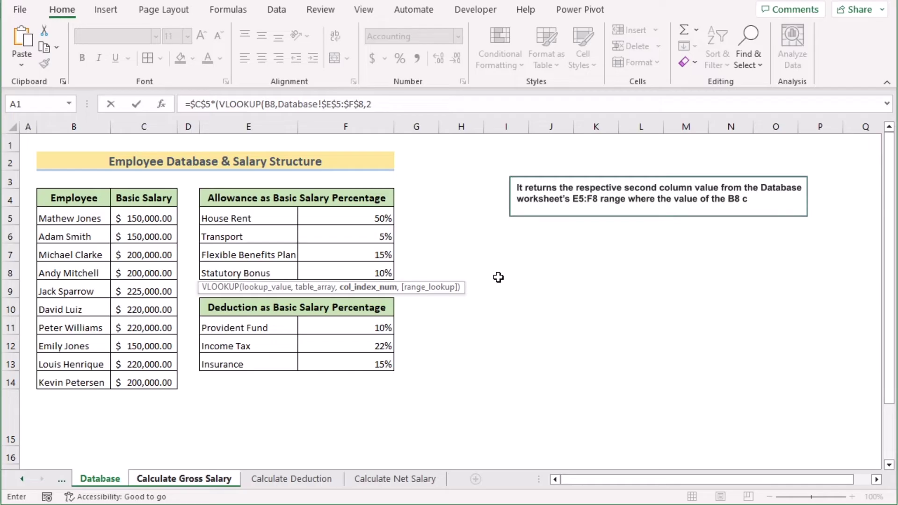
pyautogui.write(',')
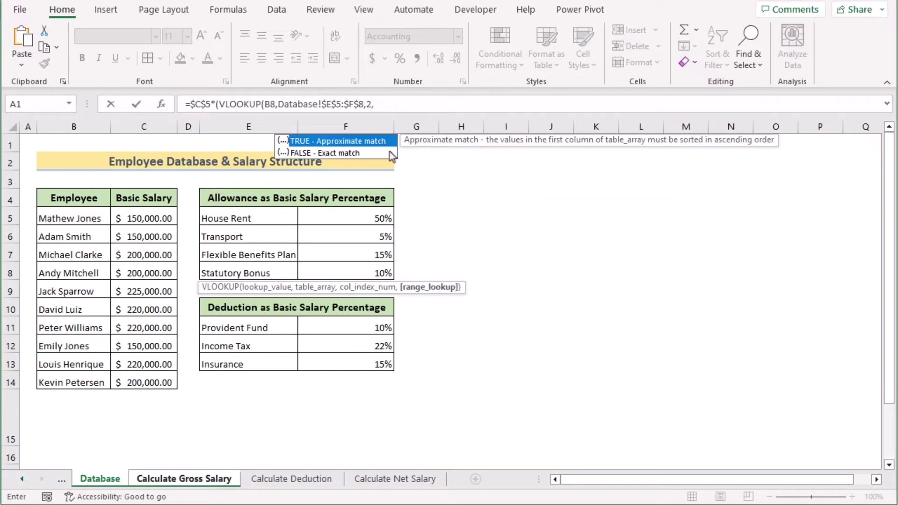
pyautogui.doubleClick(338, 155)
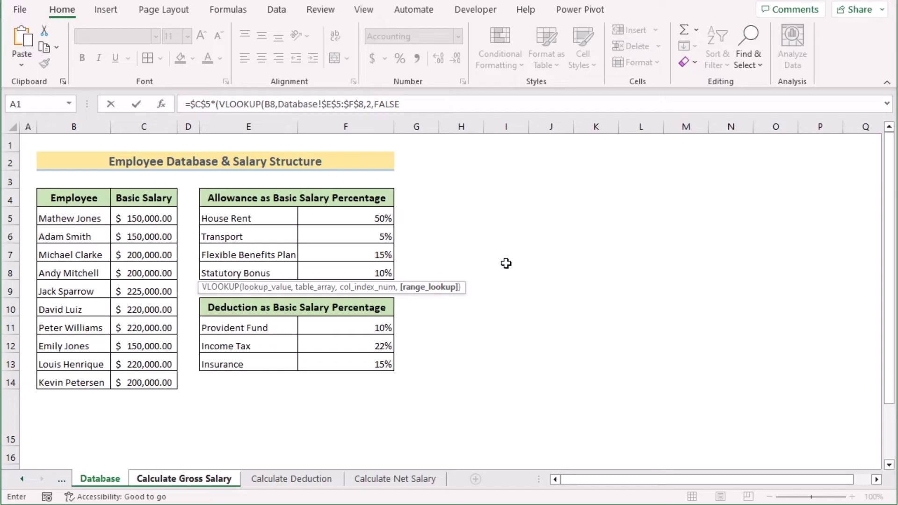
pyautogui.write(')')
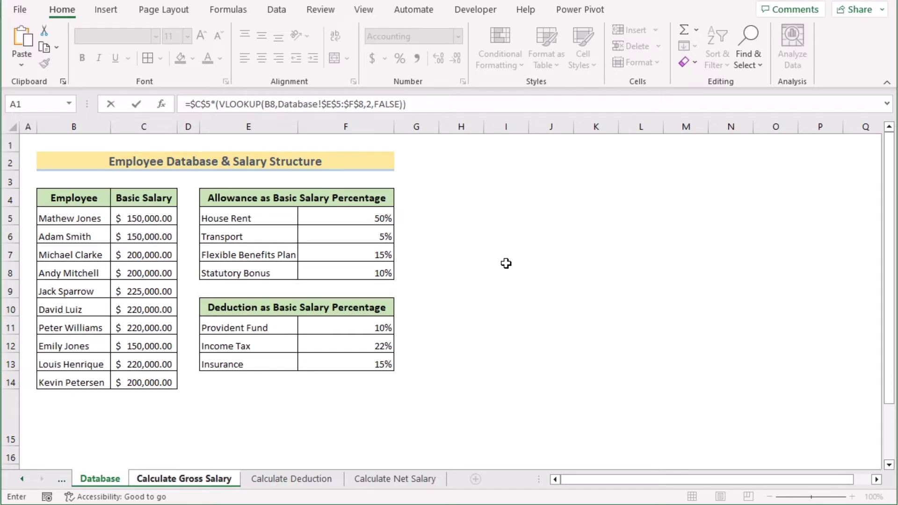
pyautogui.press('Return')
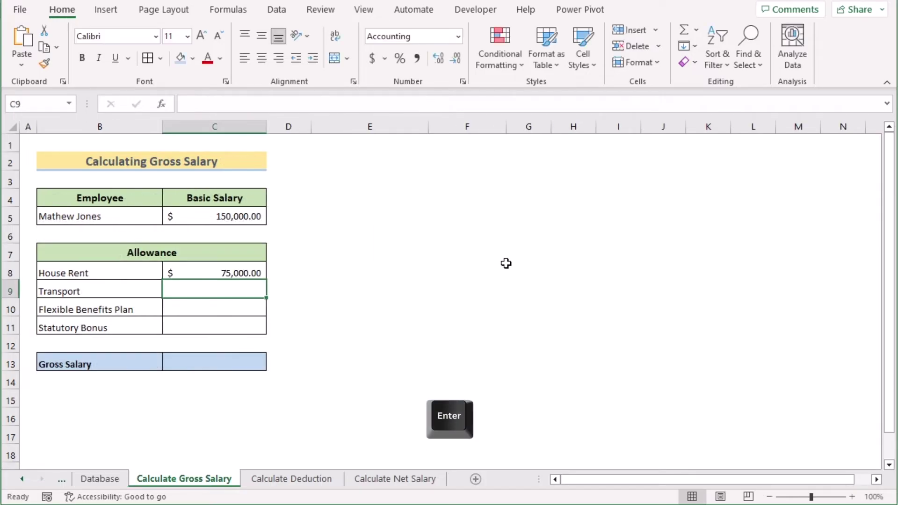
pyautogui.click(227, 274)
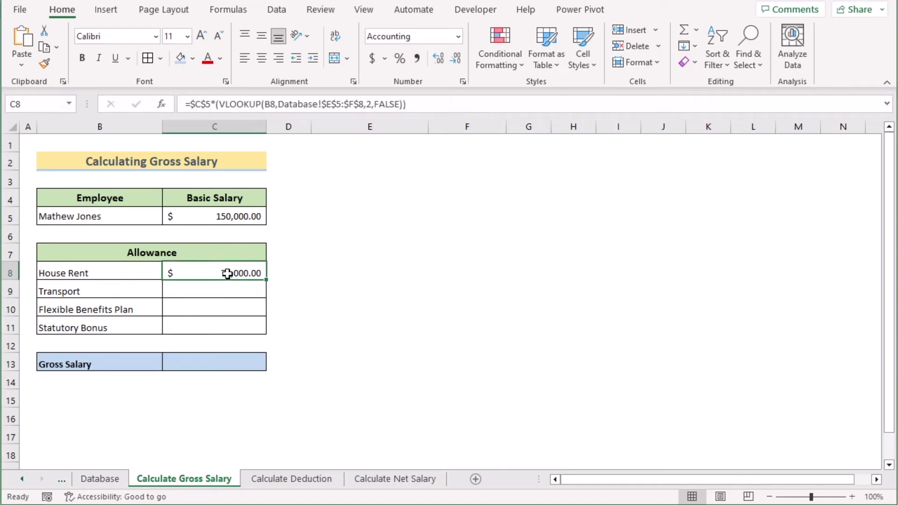
# Step: Fill the House Rent formula down to C11 for Transport, Flexible Benefits and Statutory Bonus
pyautogui.moveTo(267, 280); pyautogui.dragTo(259, 327)
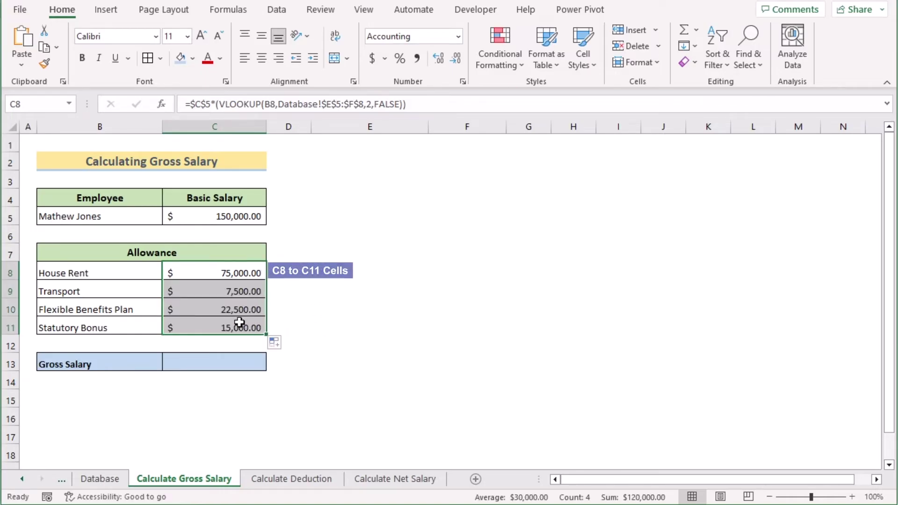
pyautogui.click(240, 362)
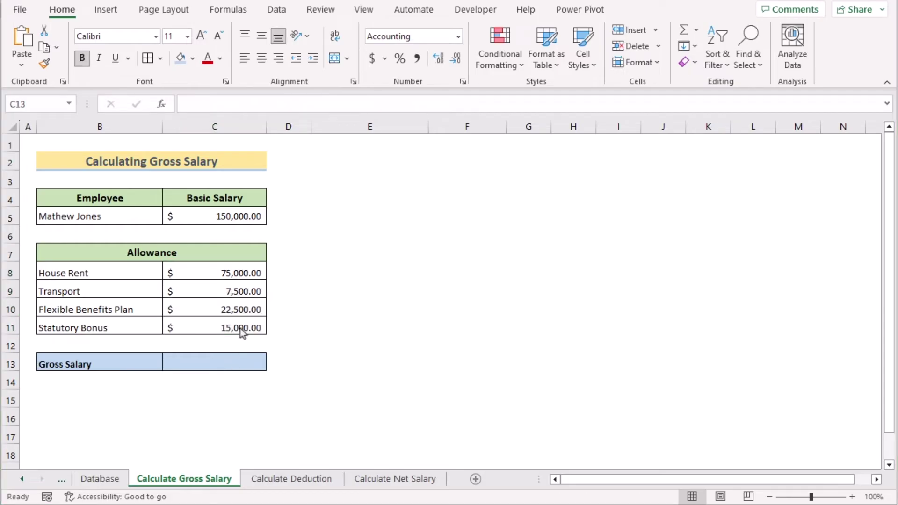
# Step: Enter =SUM(C5,C8:C11) in C13 for a Gross Salary of $270,000.00
pyautogui.click(205, 358)
pyautogui.write('=')
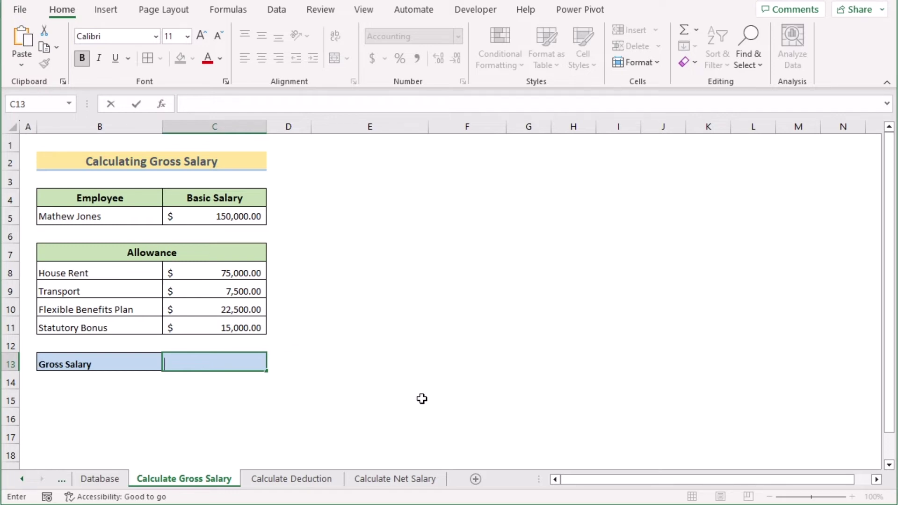
pyautogui.write('SUM')
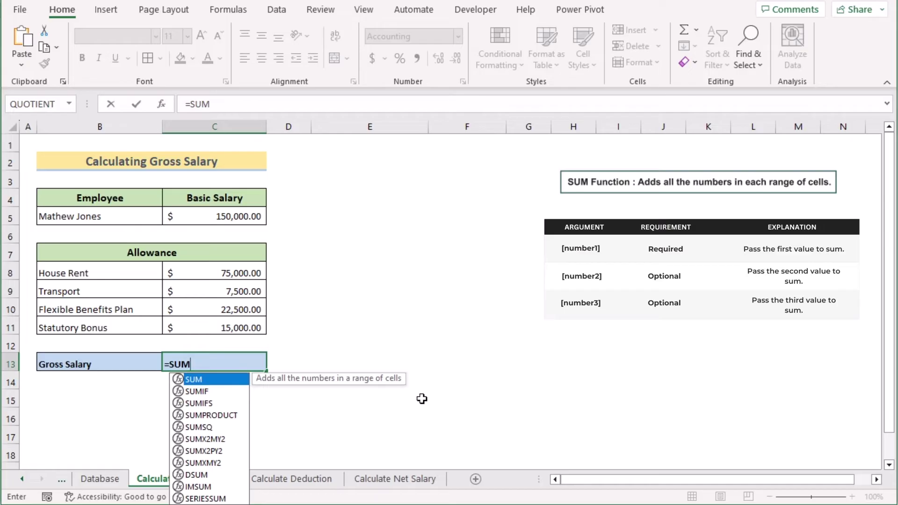
pyautogui.write('(')
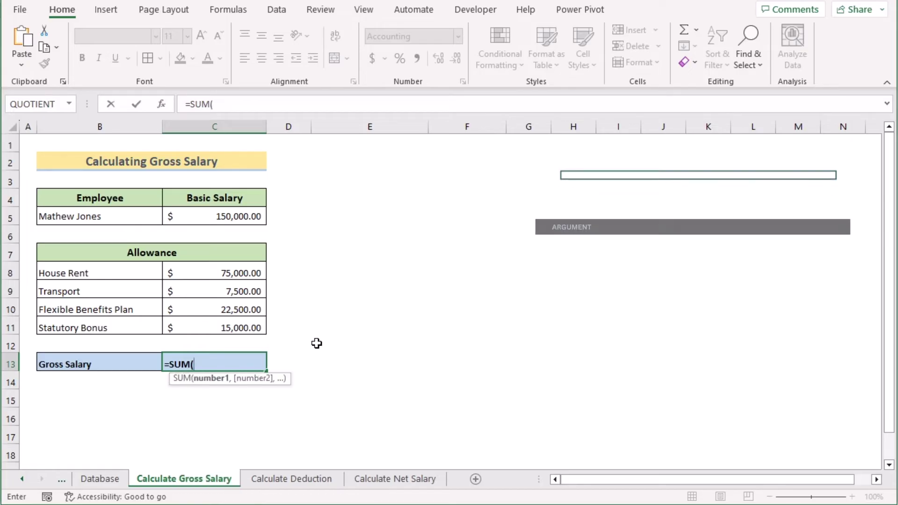
pyautogui.click(213, 216)
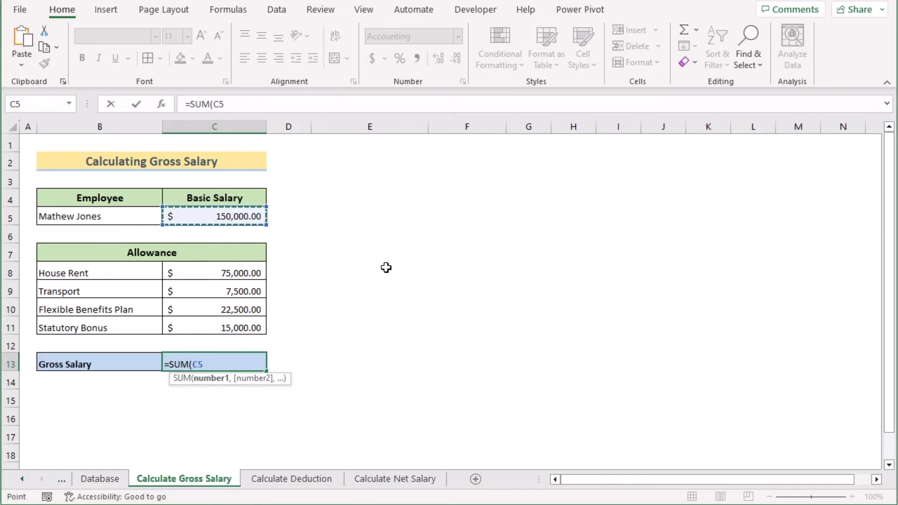
pyautogui.write(',')
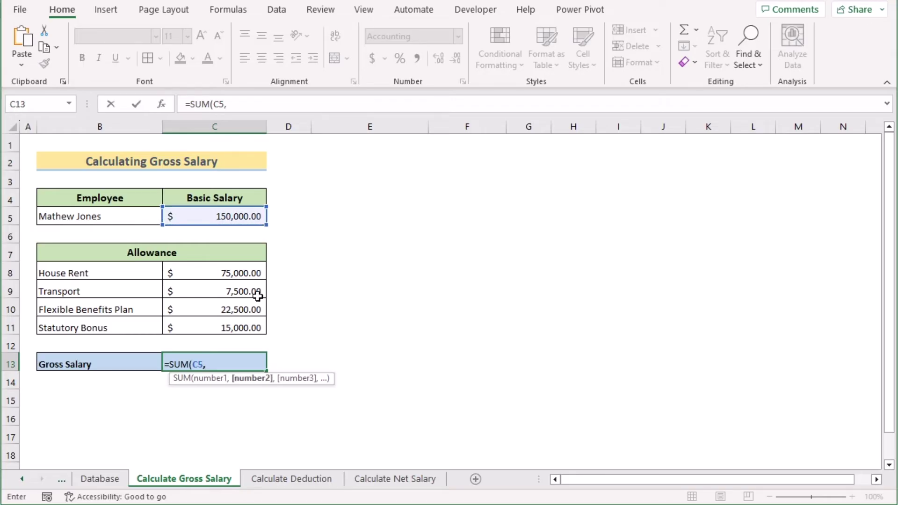
pyautogui.moveTo(199, 273); pyautogui.dragTo(247, 326)
pyautogui.press('Return')
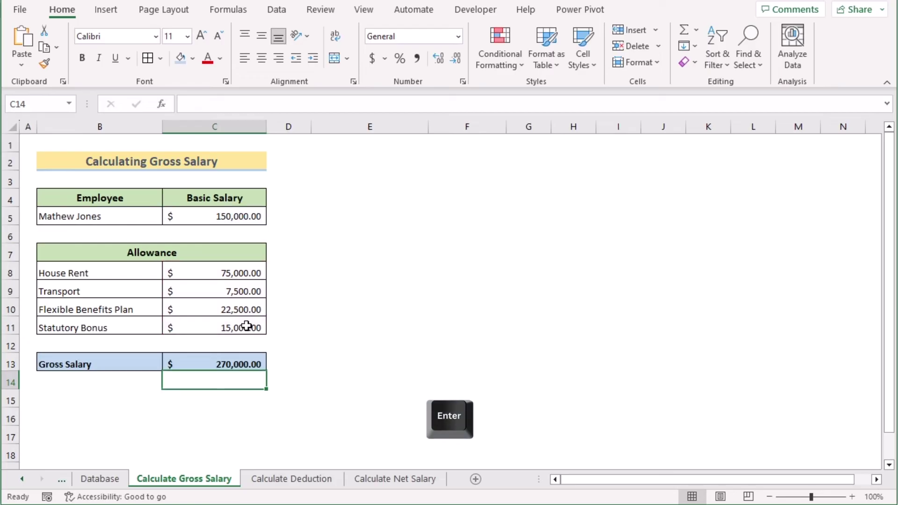
pyautogui.click(181, 362)
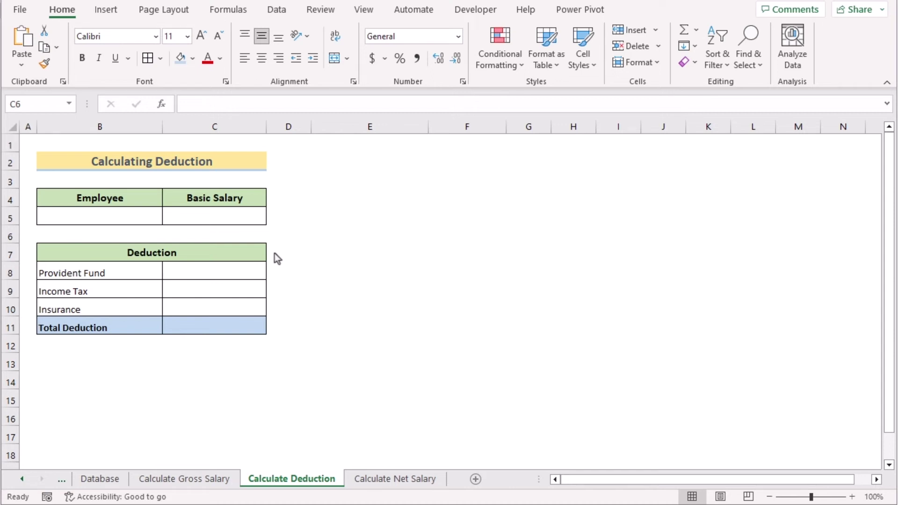
pyautogui.click(105, 214)
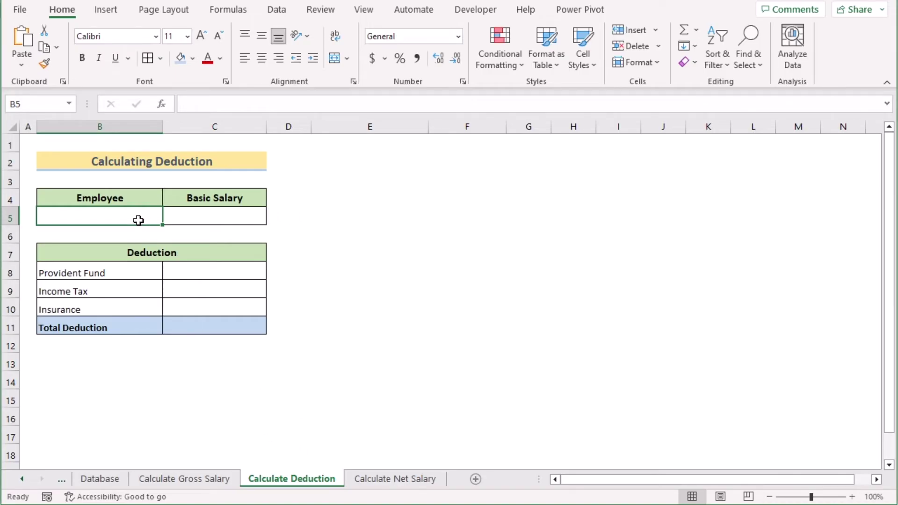
# Step: Set the deduction sheet's B5 to ='Calculate Gross Salary'!B5 for the employee name
pyautogui.doubleClick(117, 211)
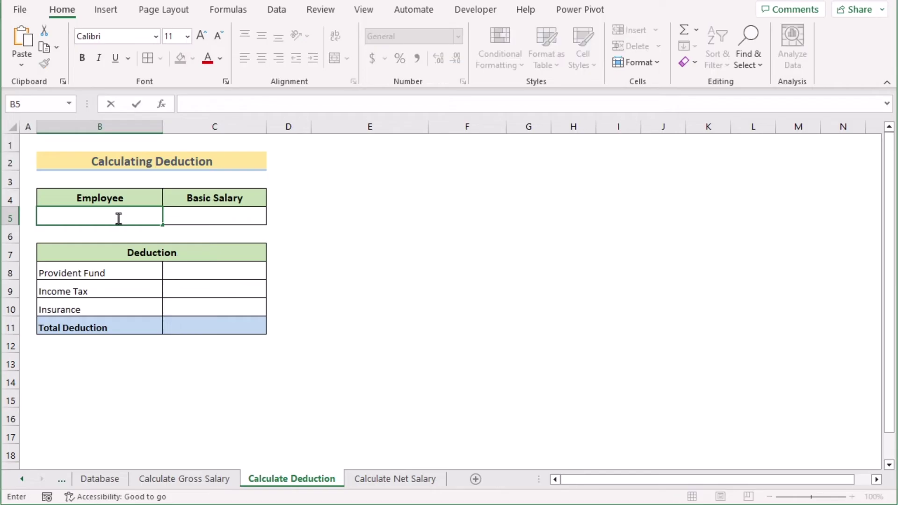
pyautogui.write('=')
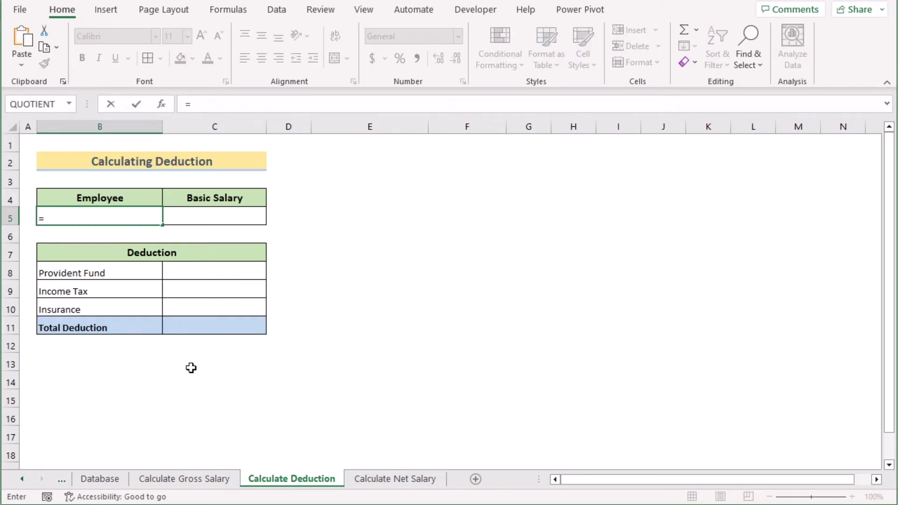
pyautogui.click(204, 479)
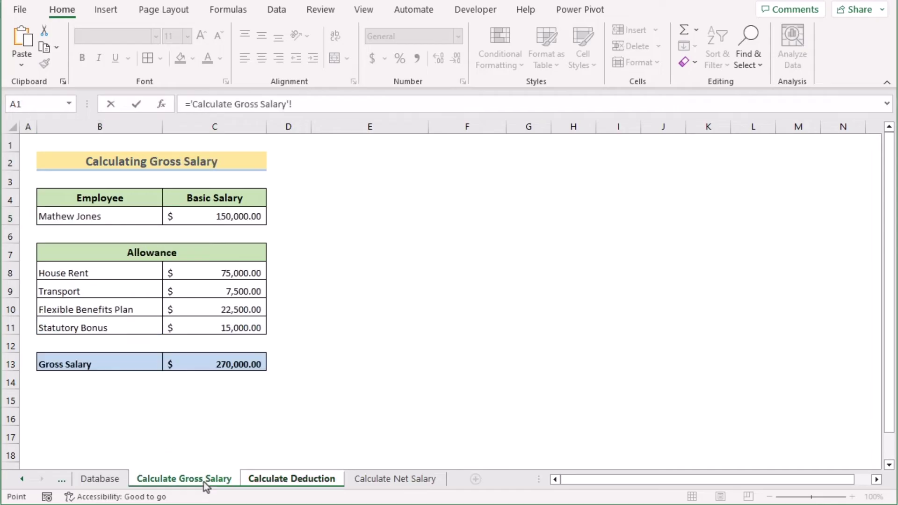
pyautogui.click(90, 215)
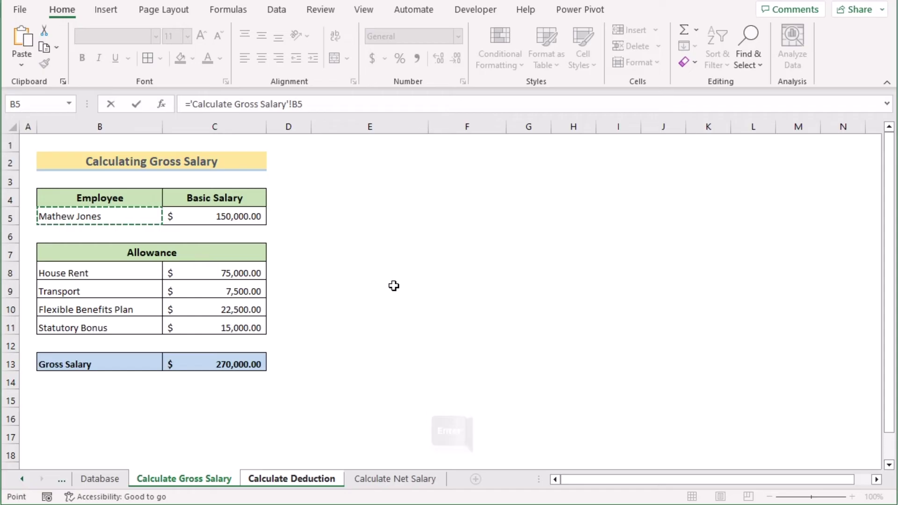
pyautogui.press('Return')
pyautogui.click(207, 212)
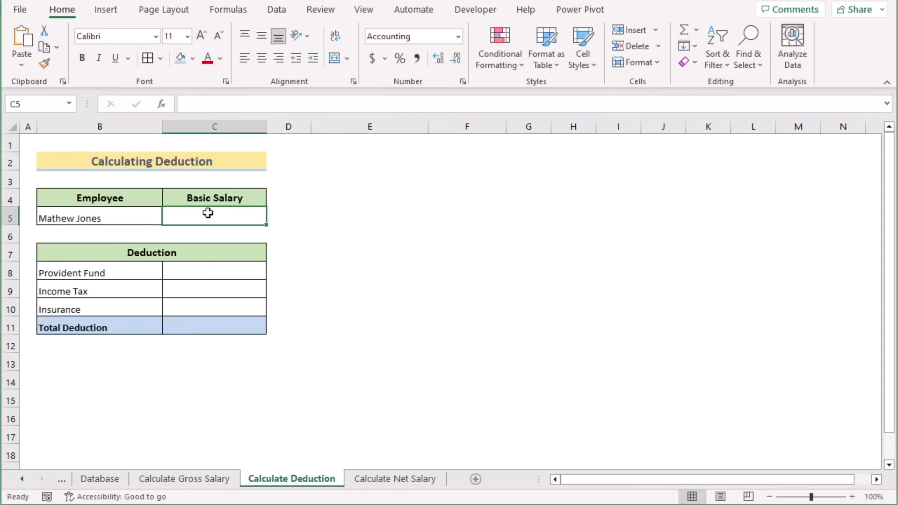
# Step: Set C5 to ='Calculate Gross Salary'!C5, showing $ 150,000.00
pyautogui.write('=')
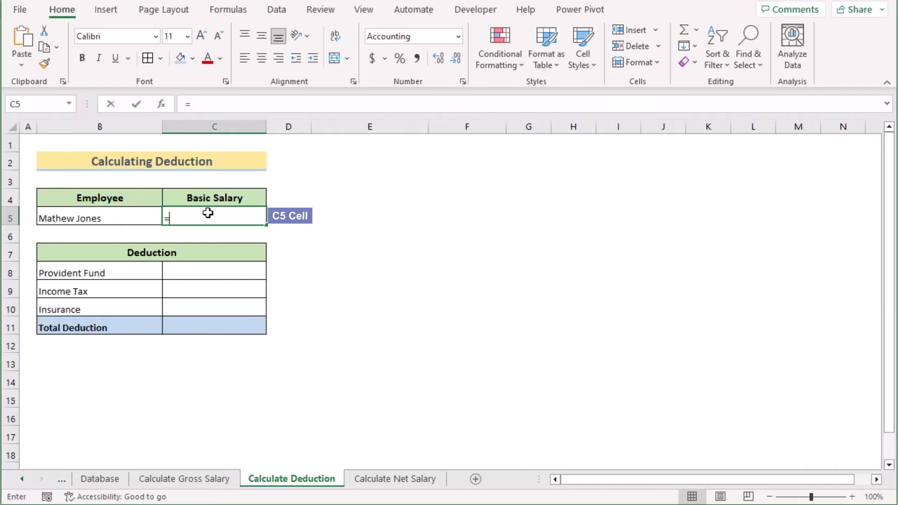
pyautogui.click(200, 480)
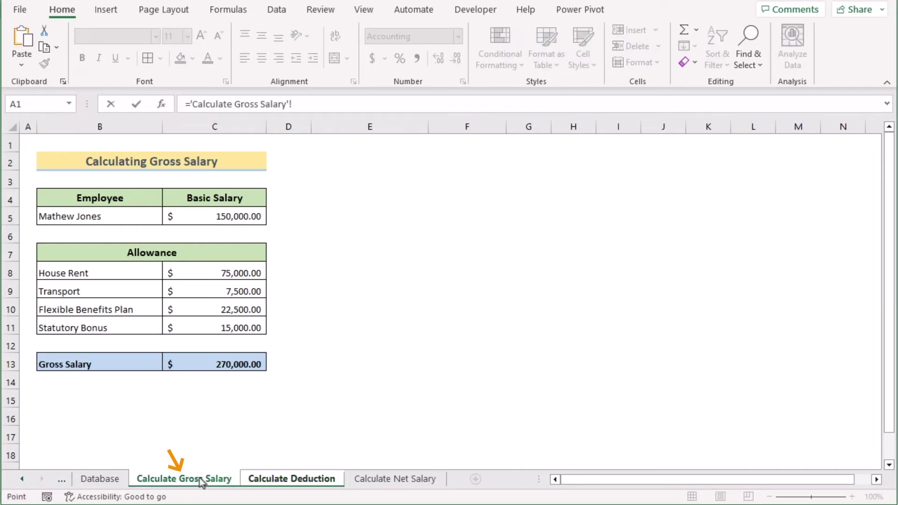
pyautogui.click(211, 217)
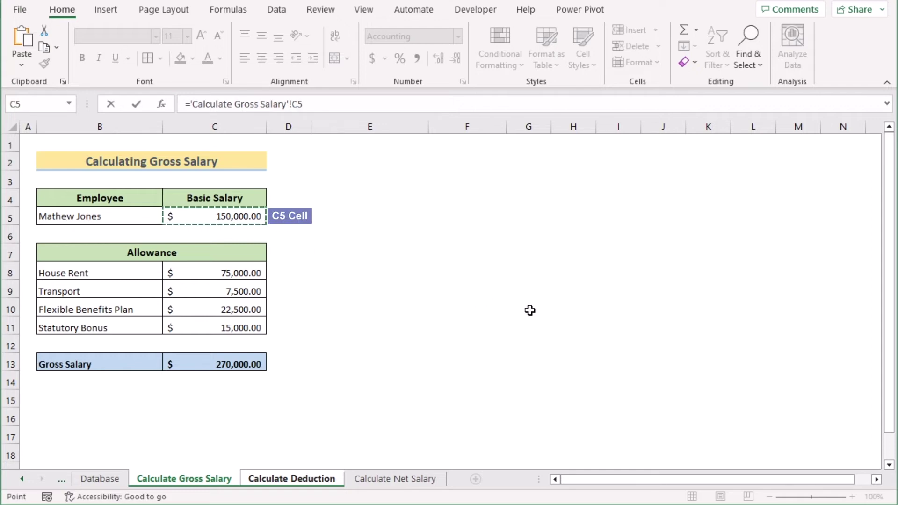
pyautogui.press('Return')
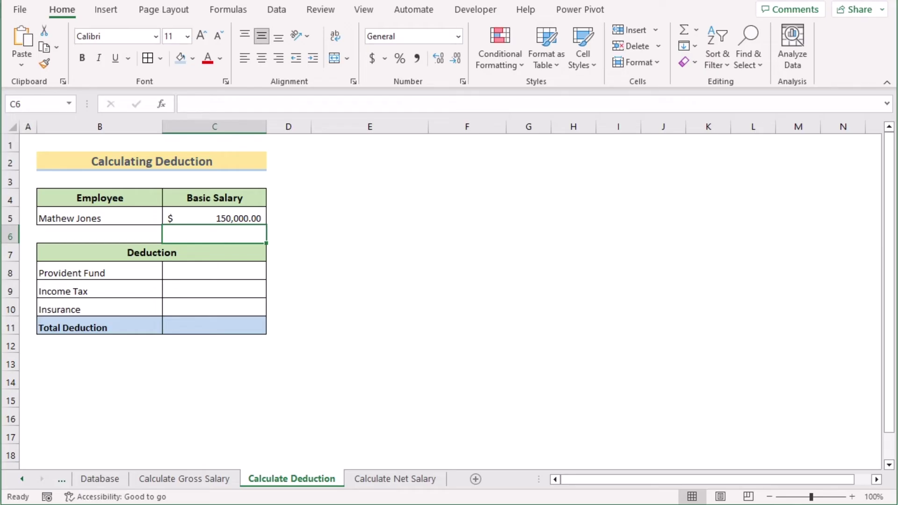
pyautogui.click(206, 272)
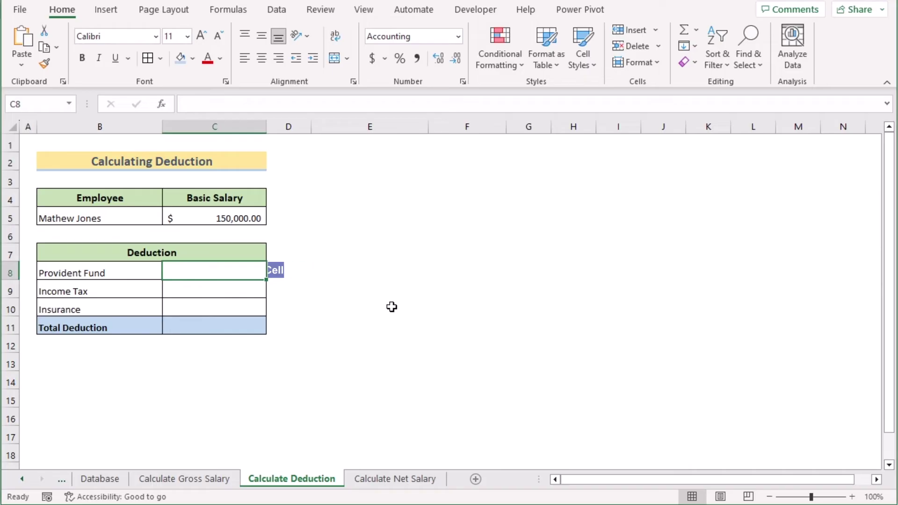
# Step: Start the C8 formula as absolute $C$5 times VLOOKUP on the Provident Fund label B8
pyautogui.write('=')
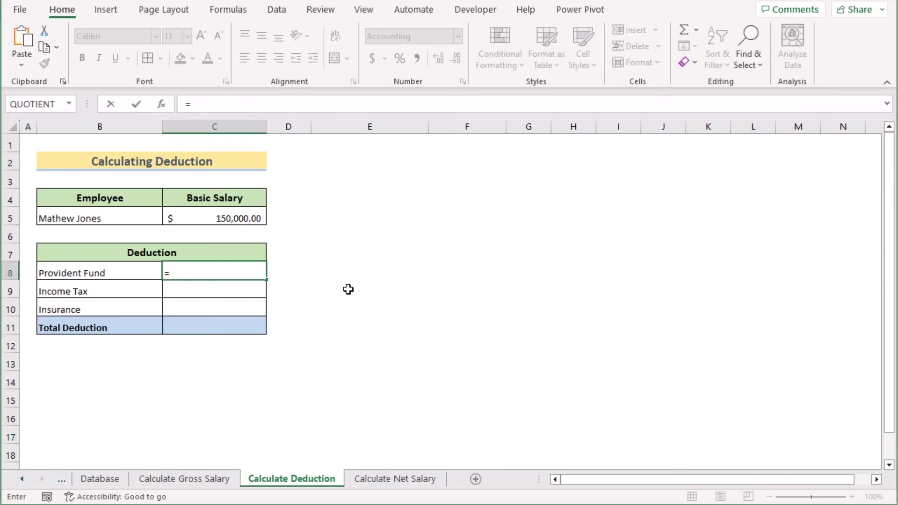
pyautogui.click(221, 220)
pyautogui.press('F4')
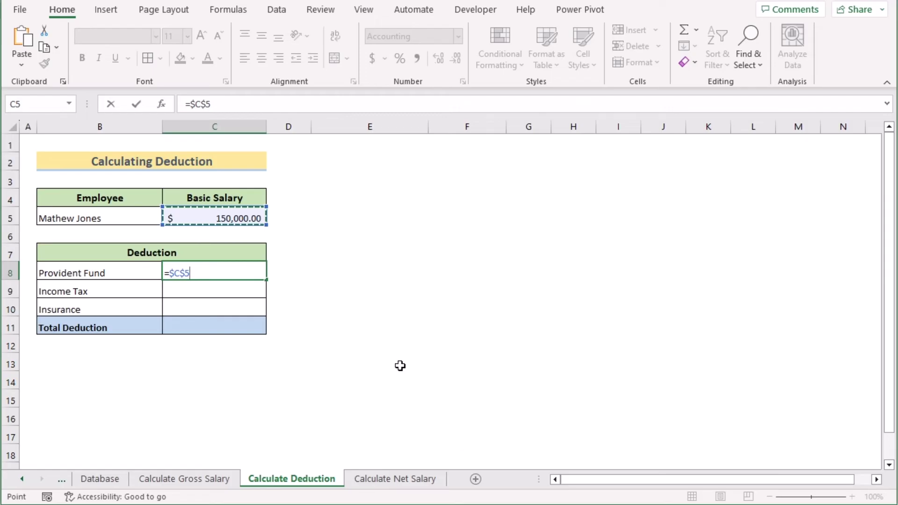
pyautogui.write('*')
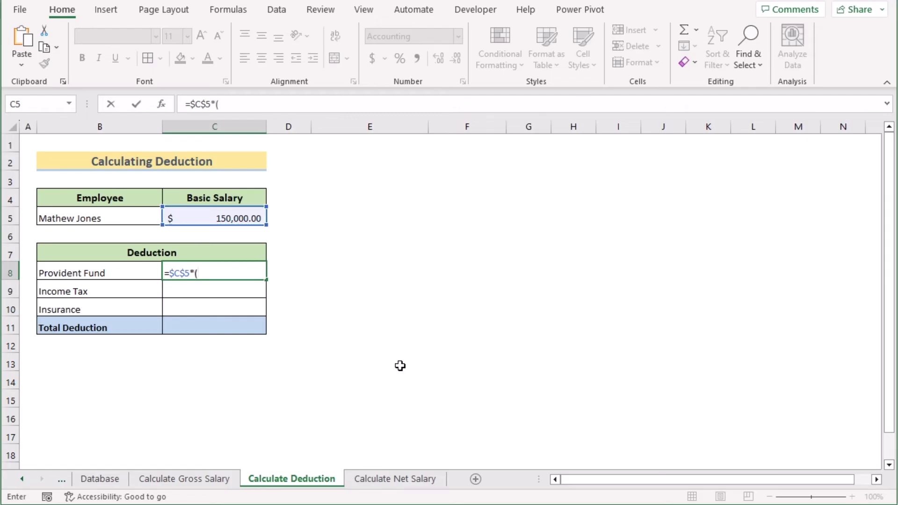
pyautogui.write('(Vl')
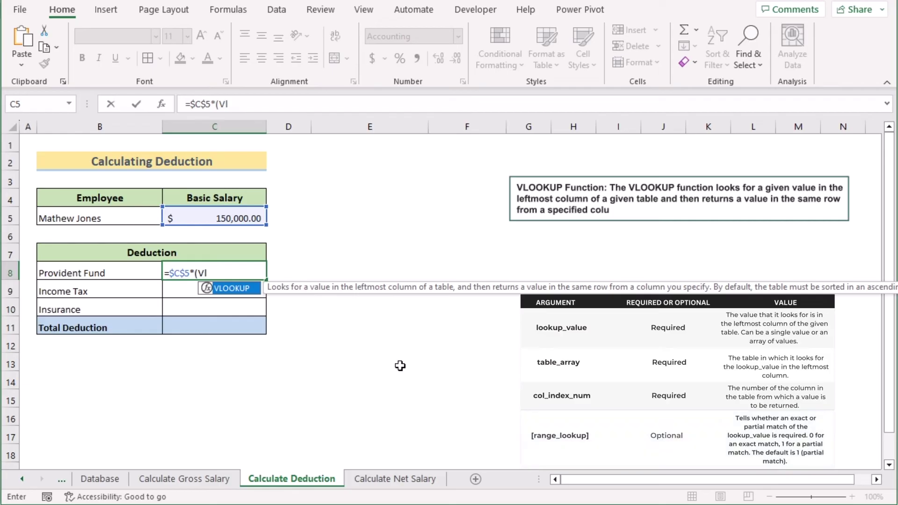
pyautogui.doubleClick(229, 288)
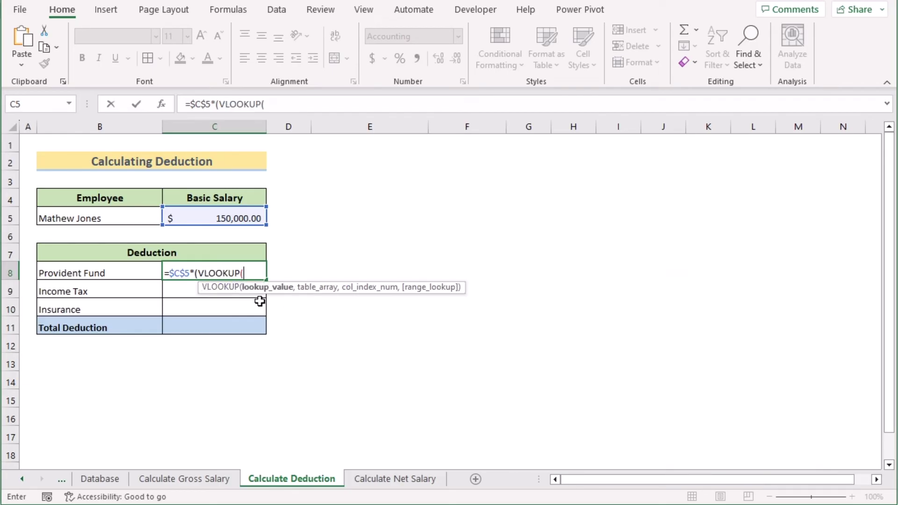
pyautogui.click(116, 273)
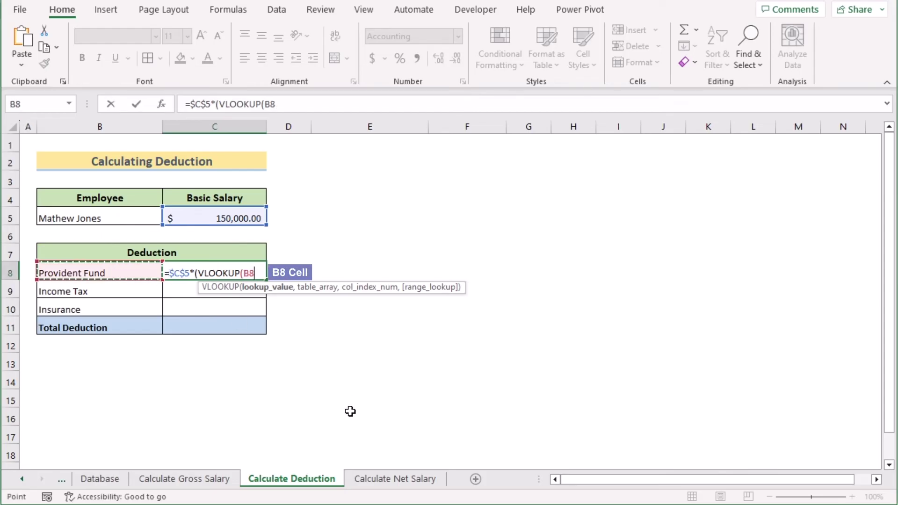
pyautogui.write(',')
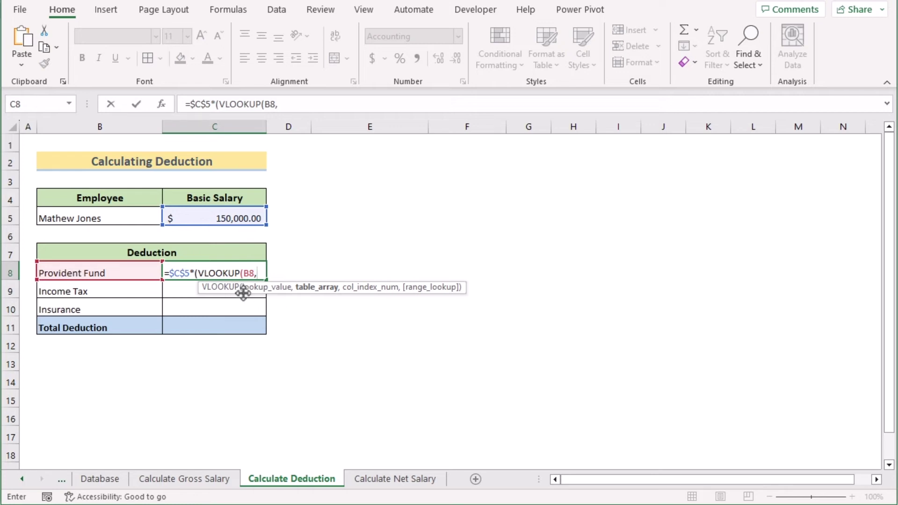
# Step: Finish the lookup on the absolute Database range E11:F13 with exact match, showing 15,000.00
pyautogui.click(104, 481)
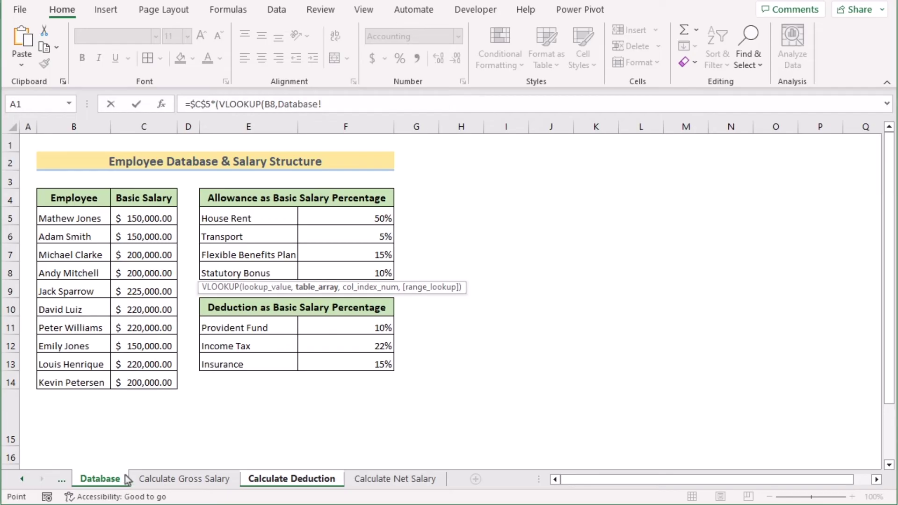
pyautogui.click(232, 328)
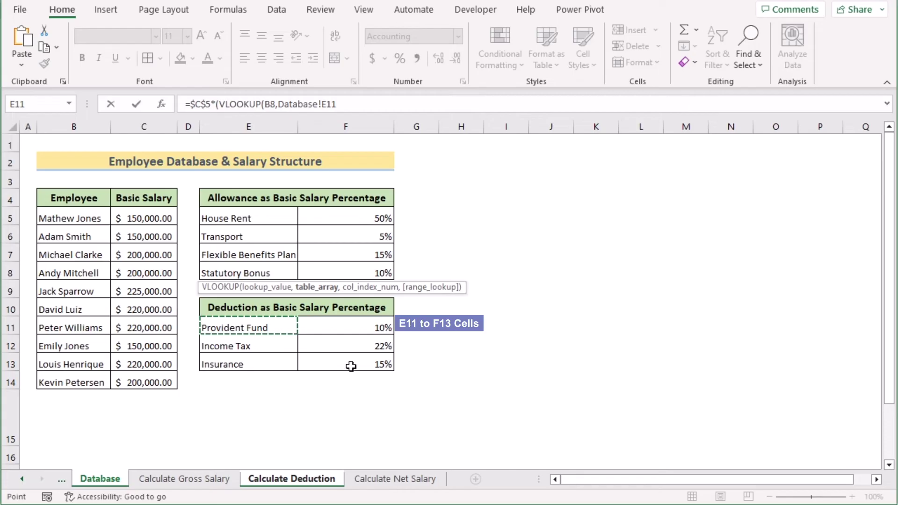
pyautogui.moveTo(351, 366); pyautogui.dragTo(445, 377)
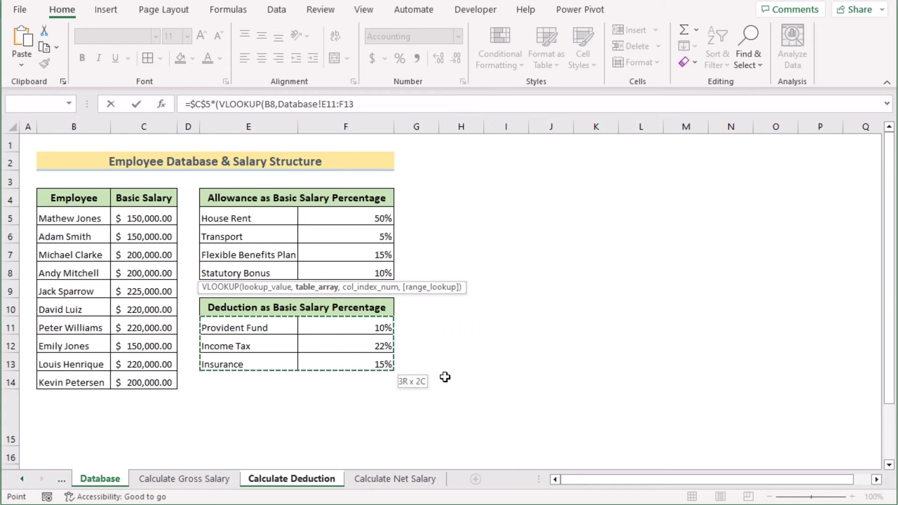
pyautogui.press('F4')
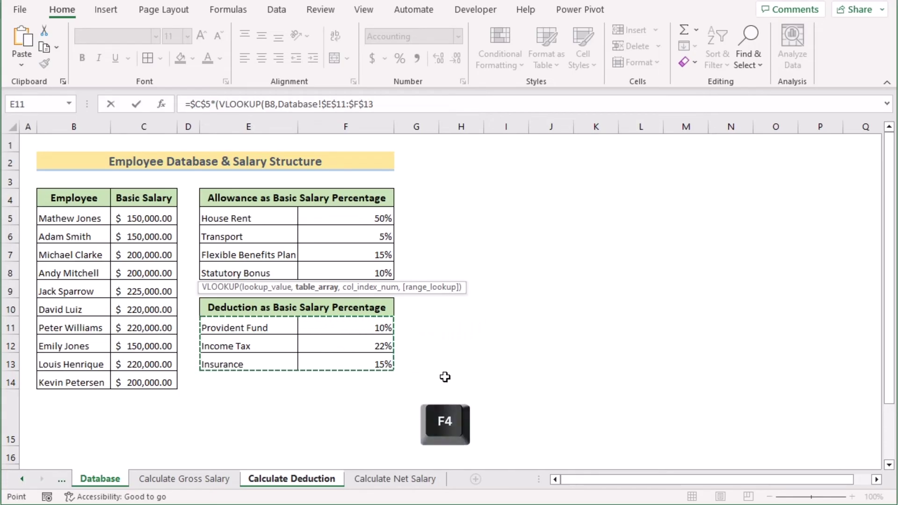
pyautogui.write(',2')
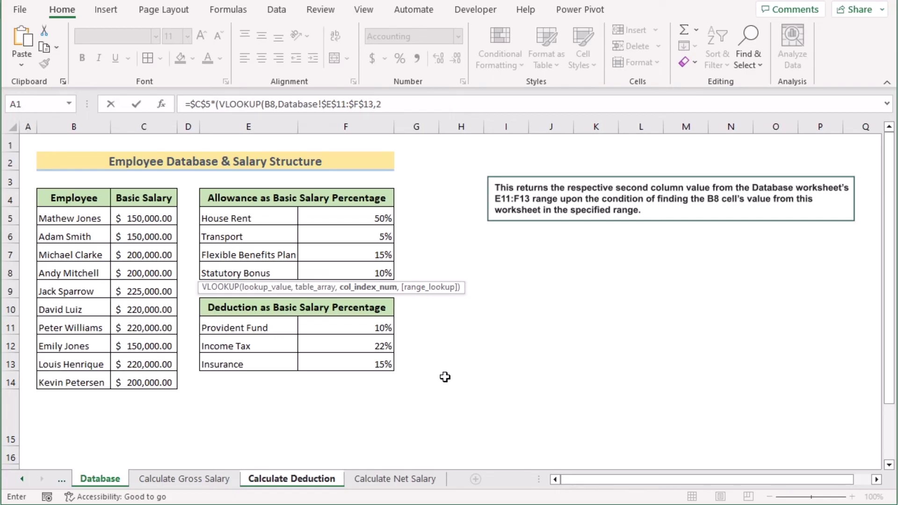
pyautogui.write(',')
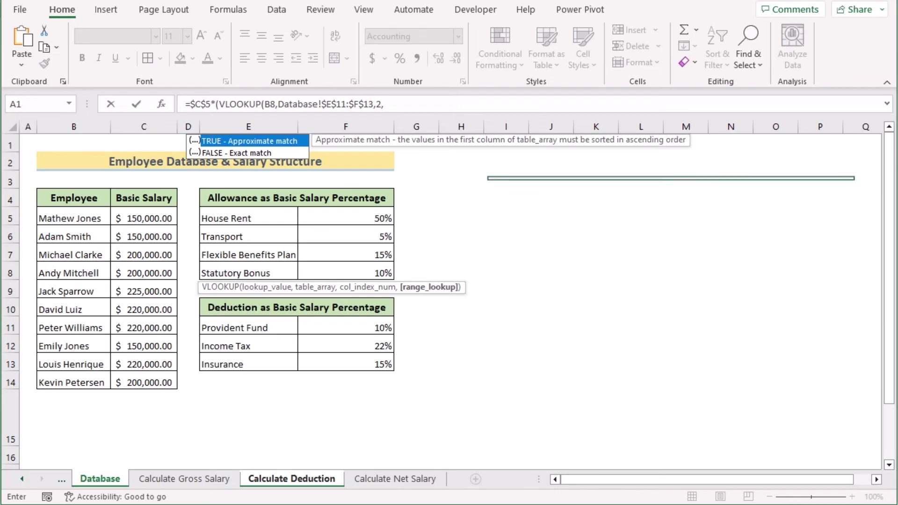
pyautogui.doubleClick(245, 154)
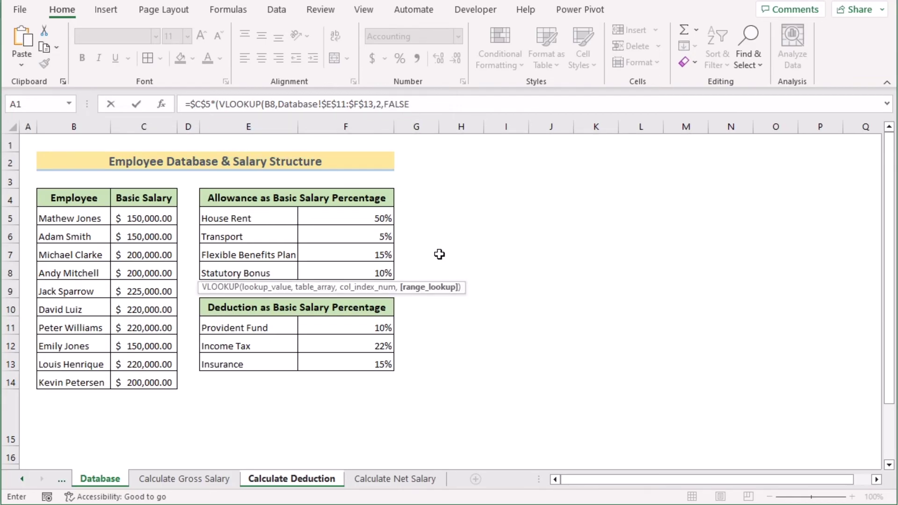
pyautogui.write('))')
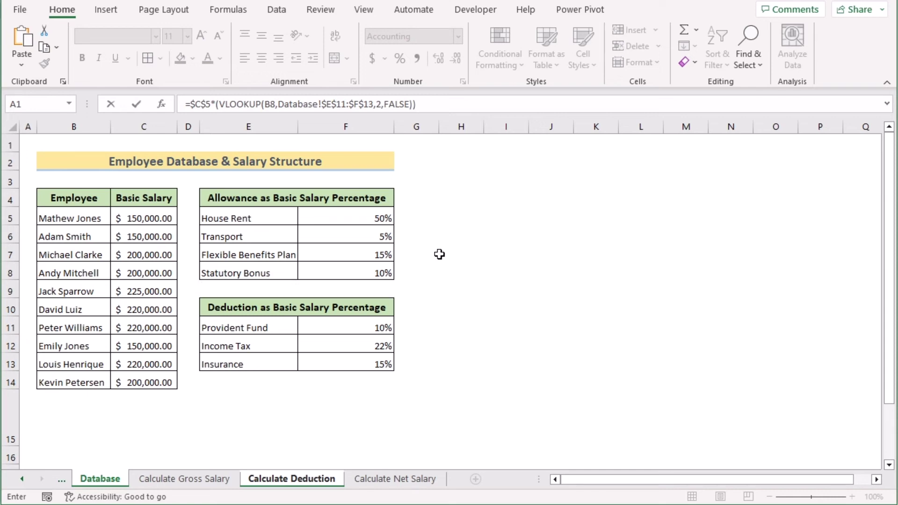
pyautogui.press('Return')
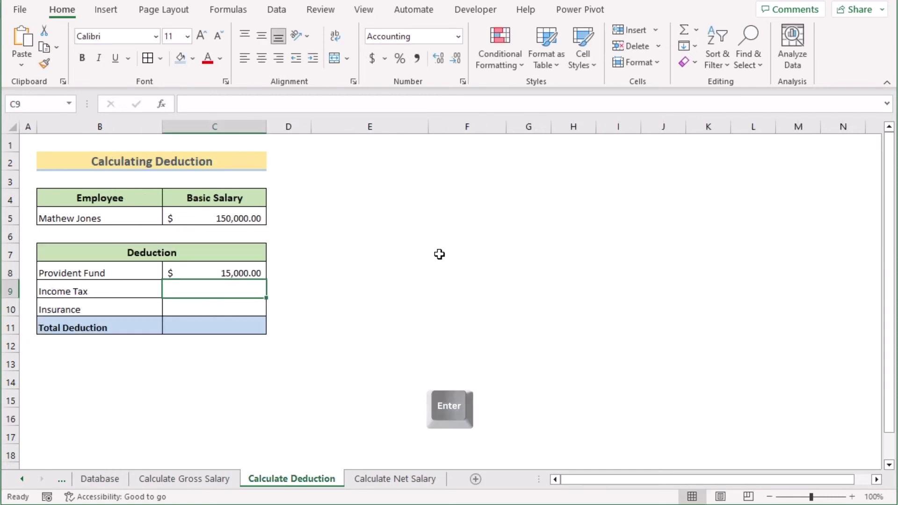
# Step: Fill the C8 formula down to C10, giving Income Tax 33,000.00 and Insurance 22,500.00
pyautogui.click(239, 269)
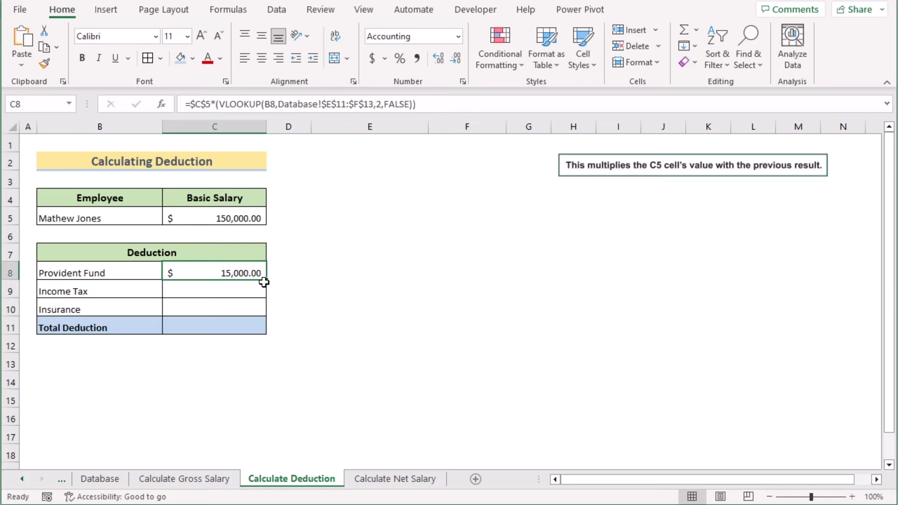
pyautogui.moveTo(267, 281); pyautogui.dragTo(260, 311)
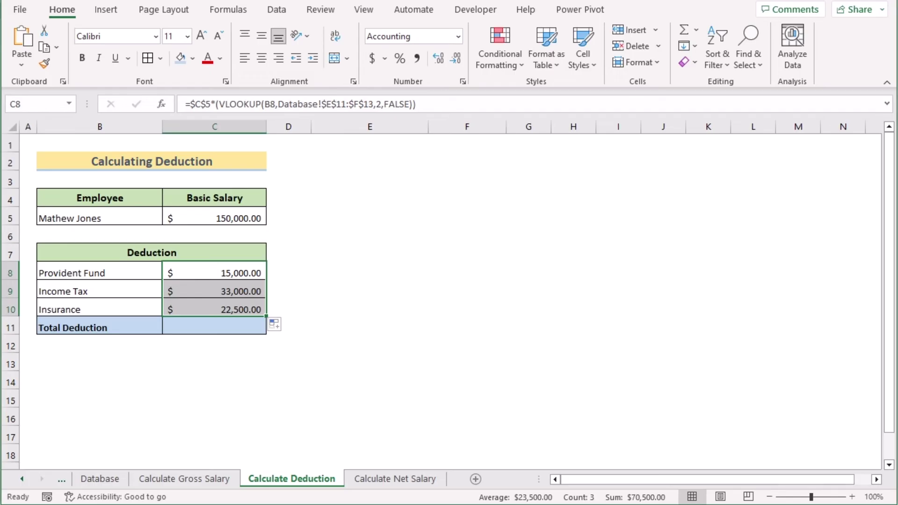
pyautogui.click(190, 326)
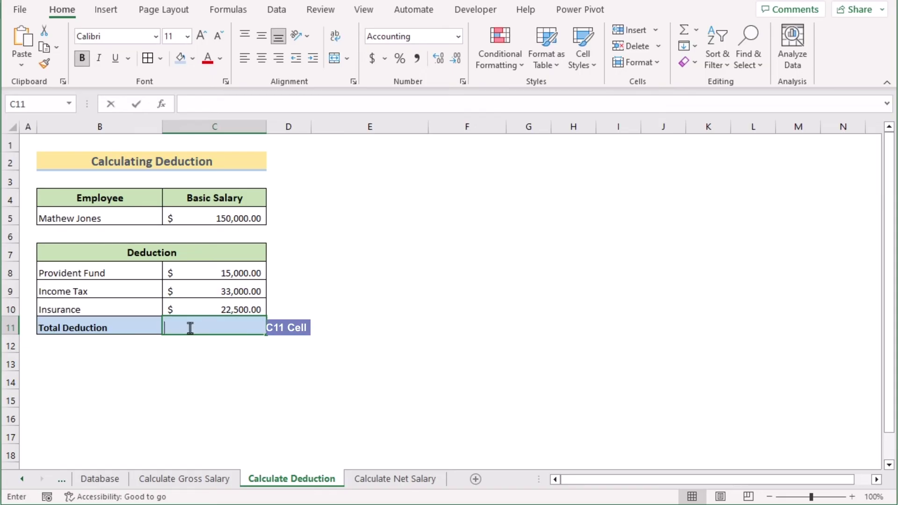
# Step: Enter =SUM(C8:C10) in C11 so Total Deduction reads 70,500.00
pyautogui.doubleClick(190, 326)
pyautogui.write('=')
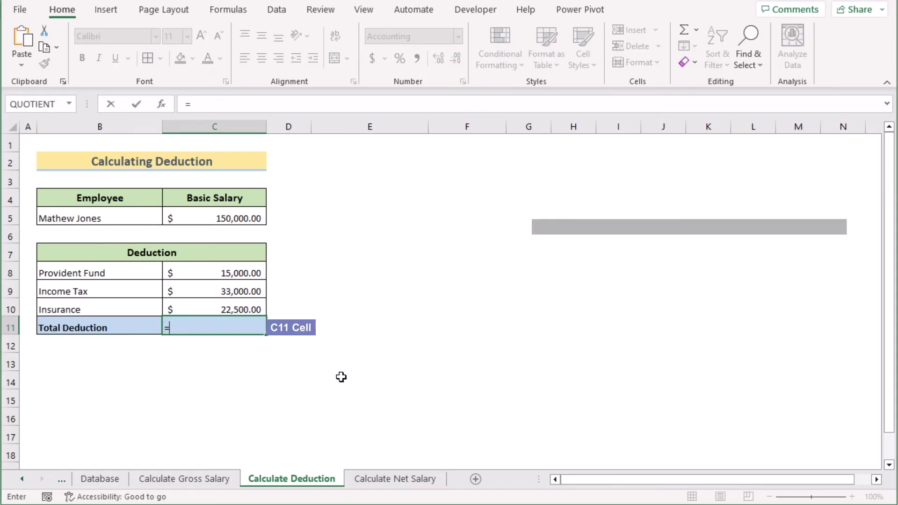
pyautogui.write('SUM(')
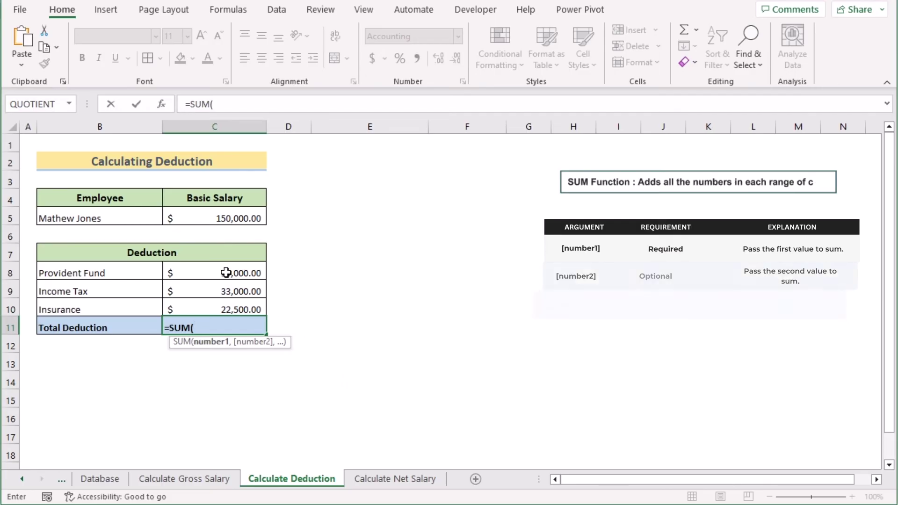
pyautogui.moveTo(226, 272); pyautogui.dragTo(224, 308)
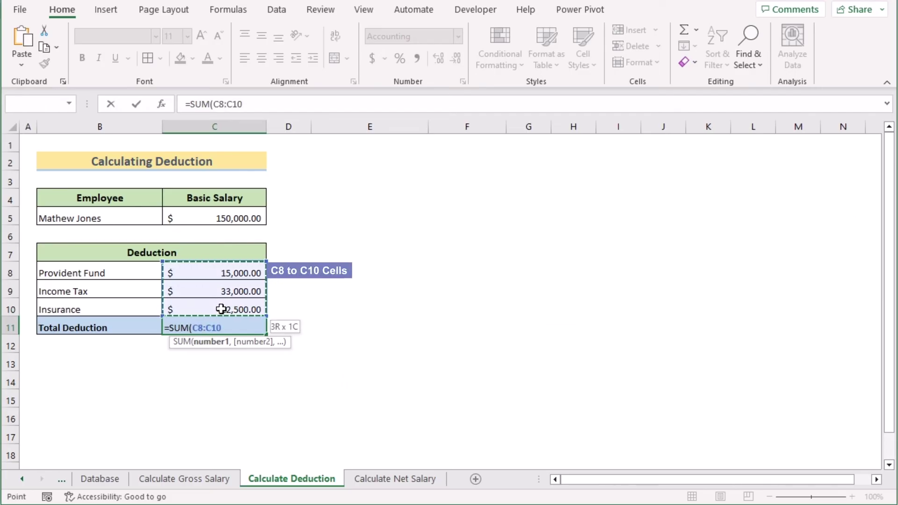
pyautogui.press('Return')
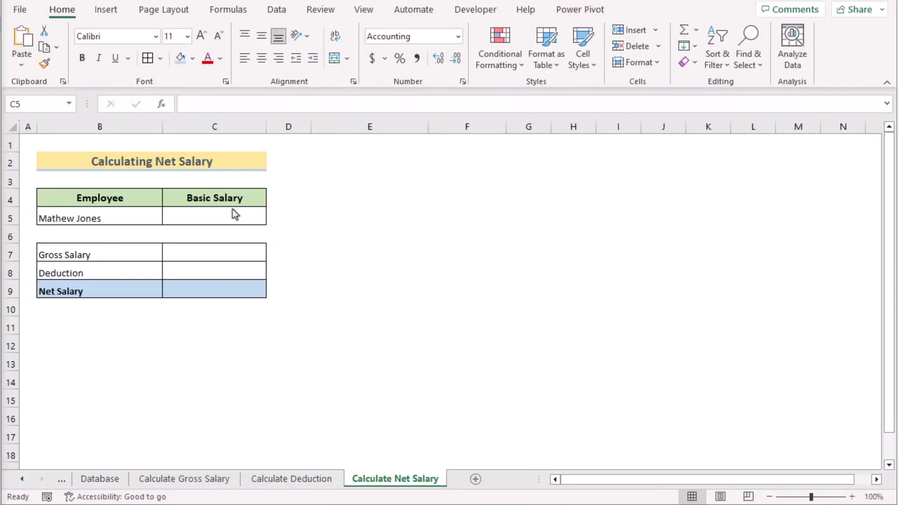
# Step: Link Basic Salary C5 to C5 on the Calculate Gross Salary sheet, showing 150,000.00
pyautogui.click(187, 218)
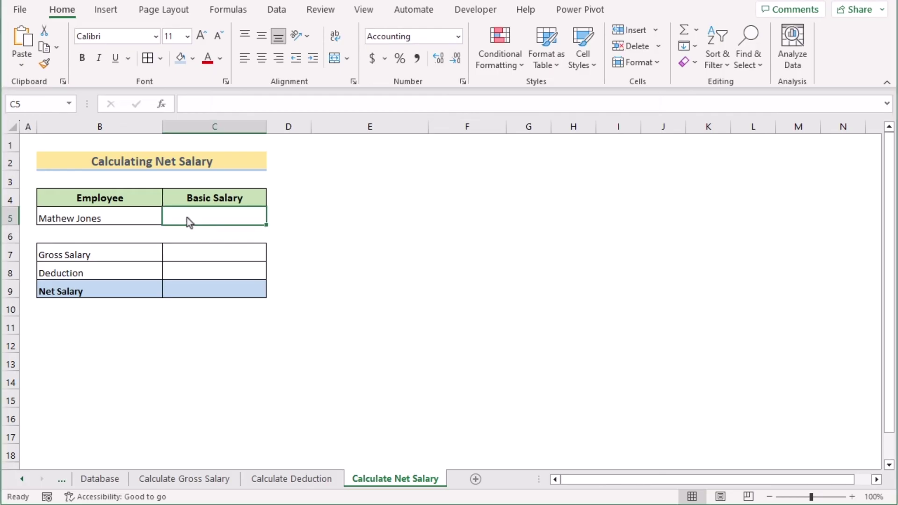
pyautogui.doubleClick(196, 213)
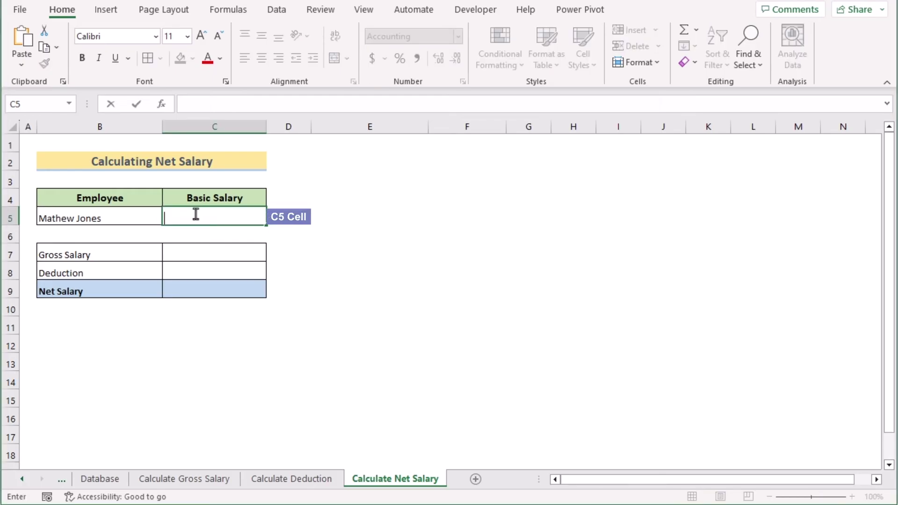
pyautogui.write('=')
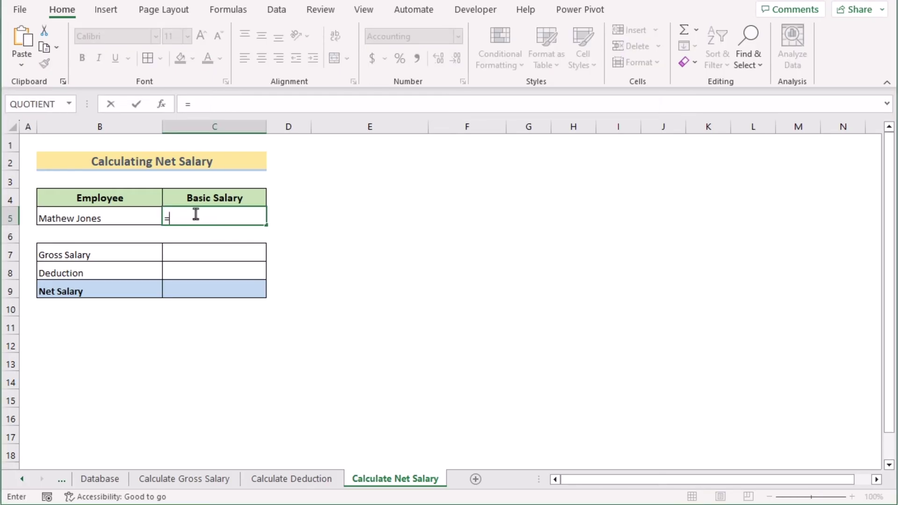
pyautogui.click(193, 482)
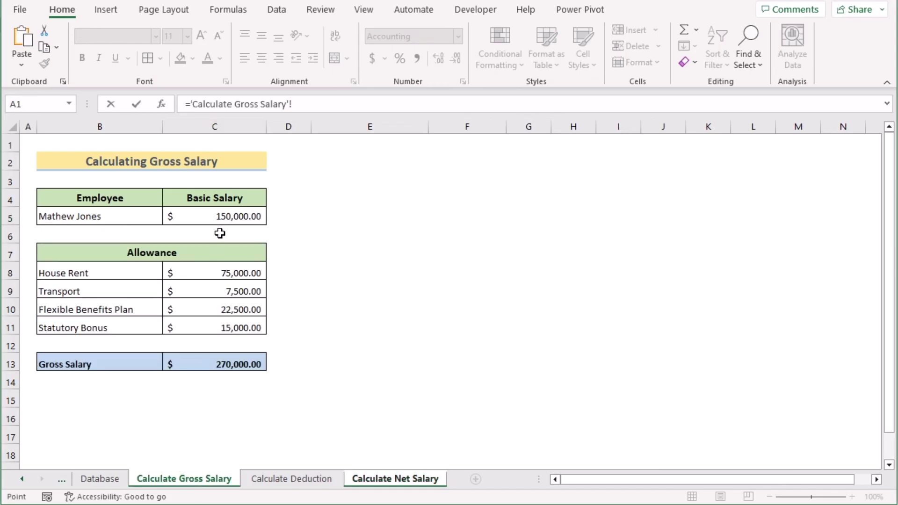
pyautogui.click(222, 217)
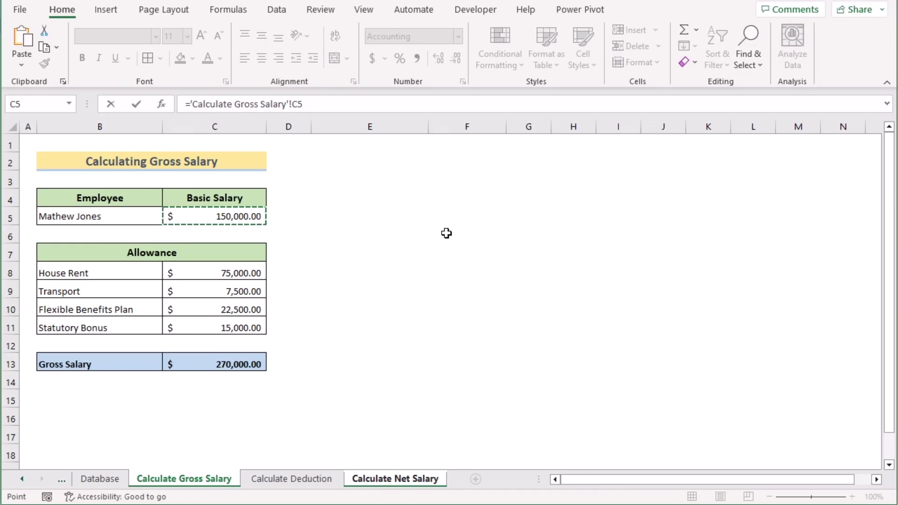
pyautogui.press('Return')
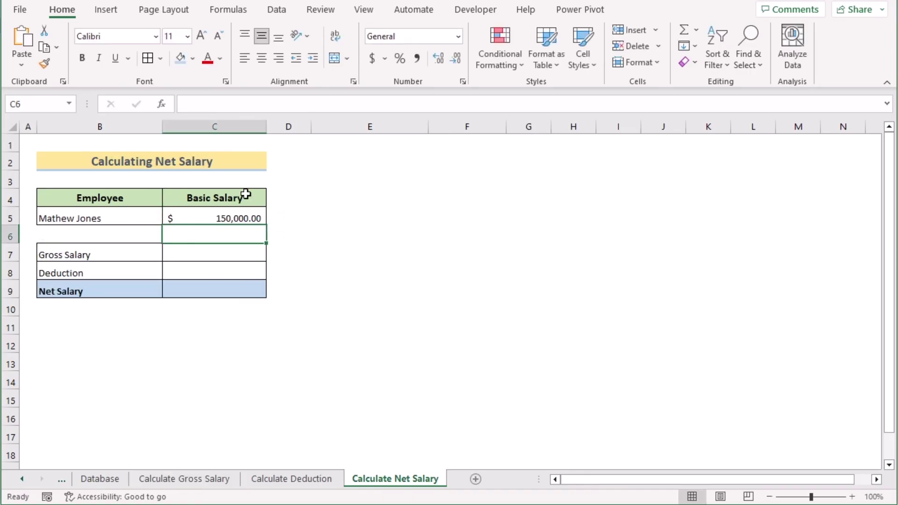
pyautogui.click(212, 252)
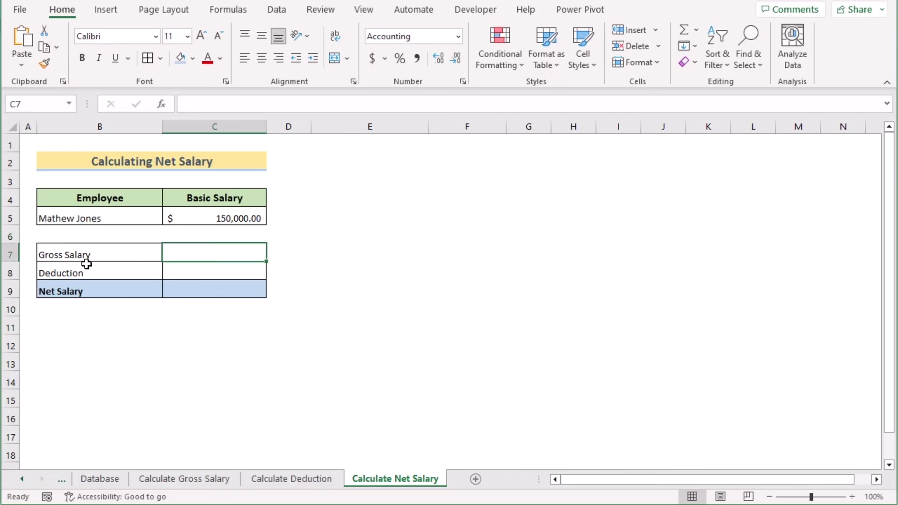
# Step: Link Gross Salary C7 to 'Calculate Gross Salary'!C13, showing 270,000.00
pyautogui.doubleClick(208, 253)
pyautogui.write('=')
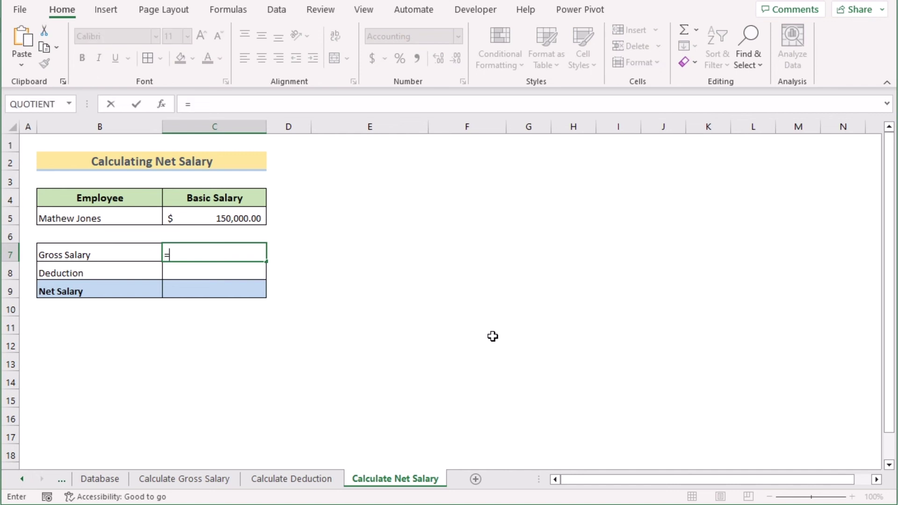
pyautogui.click(187, 481)
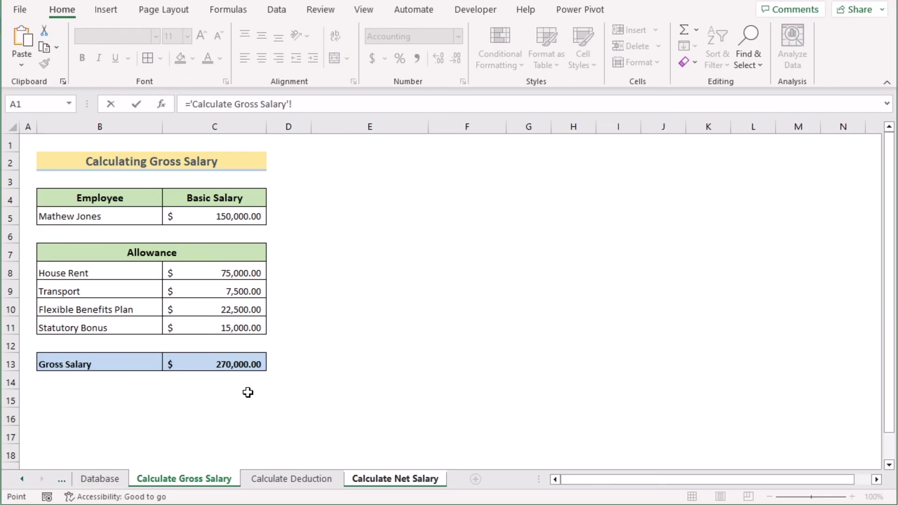
pyautogui.click(197, 363)
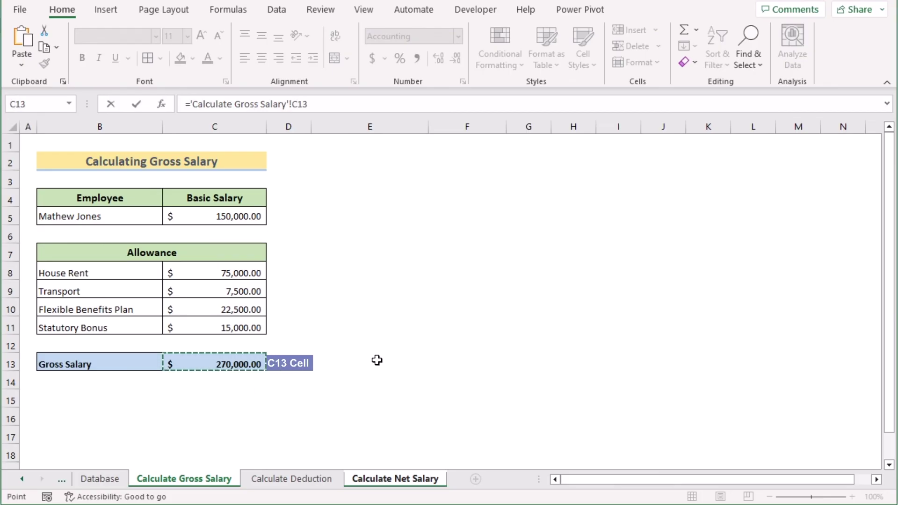
pyautogui.press('Return')
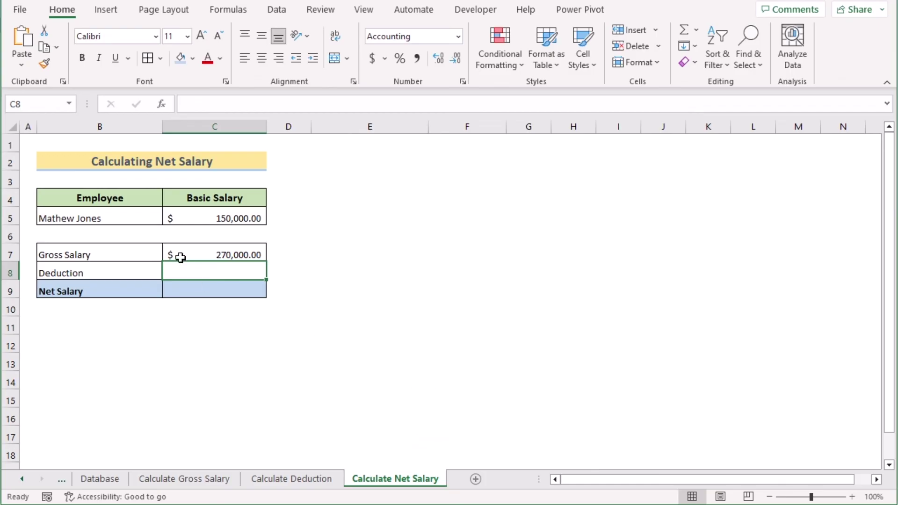
# Step: Link Deduction C8 to 'Calculate Deduction'!C11, showing 70,500.00
pyautogui.write('=')
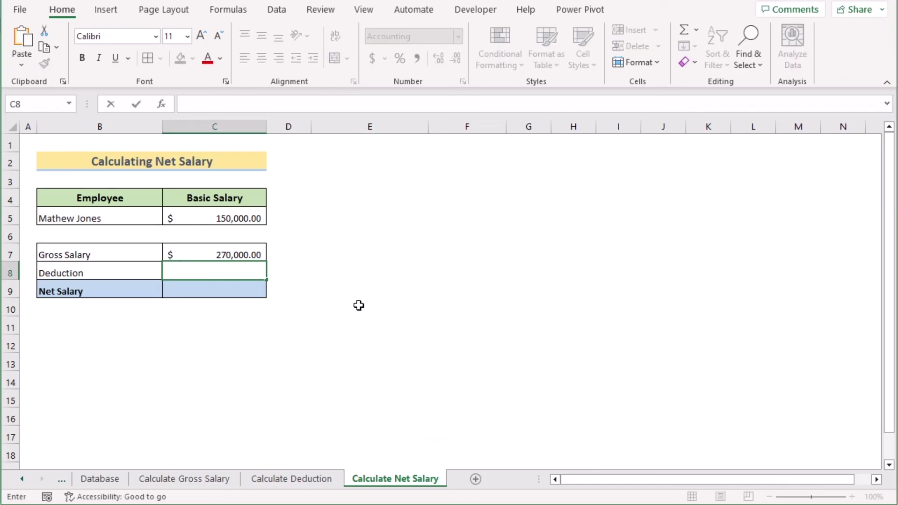
pyautogui.write('=')
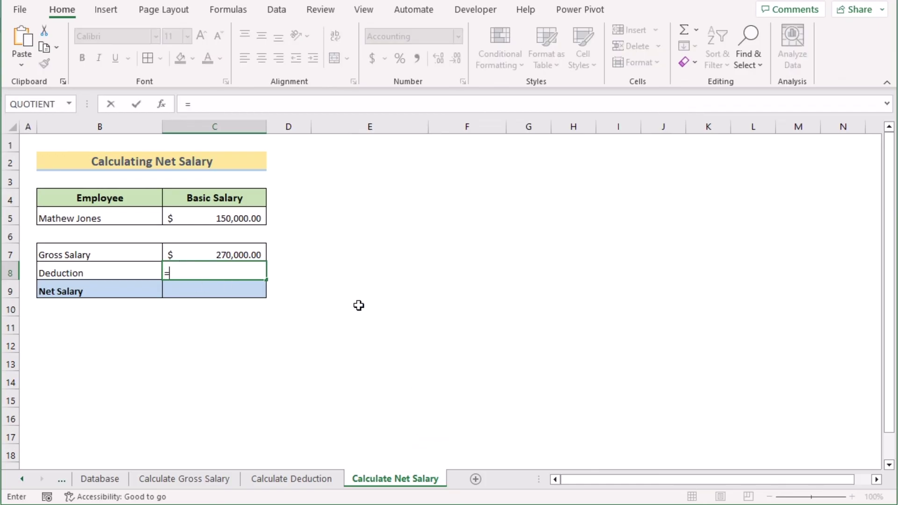
pyautogui.click(296, 486)
pyautogui.click(200, 327)
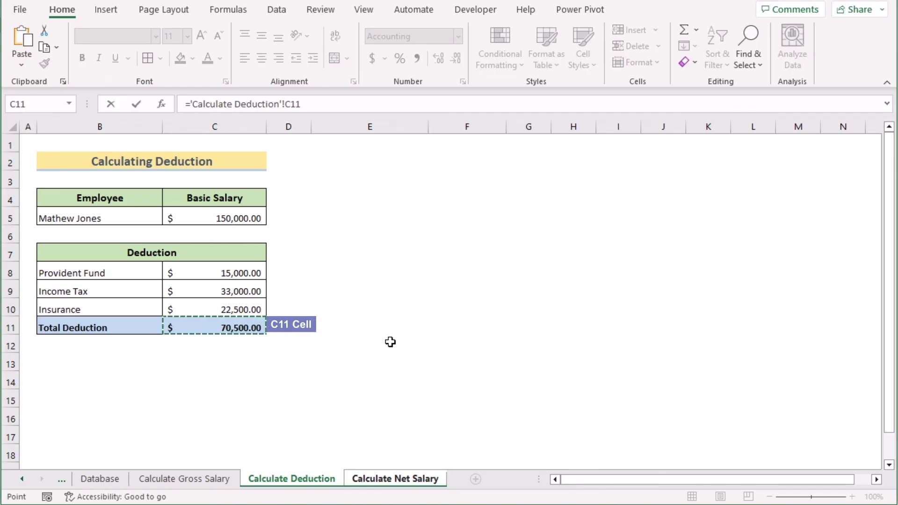
pyautogui.press('Return')
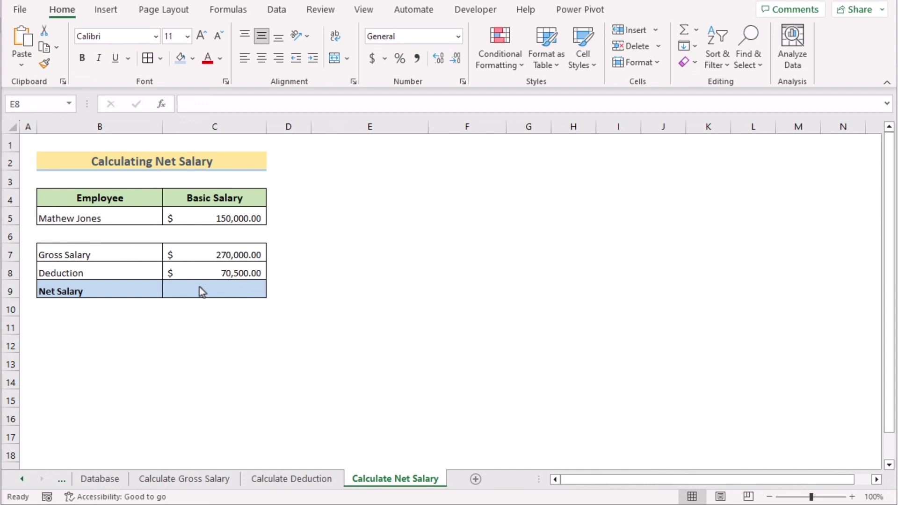
# Step: Enter =C7-C8 in Net Salary C9 so it shows 199,500.00
pyautogui.click(199, 289)
pyautogui.doubleClick(200, 295)
pyautogui.write('=')
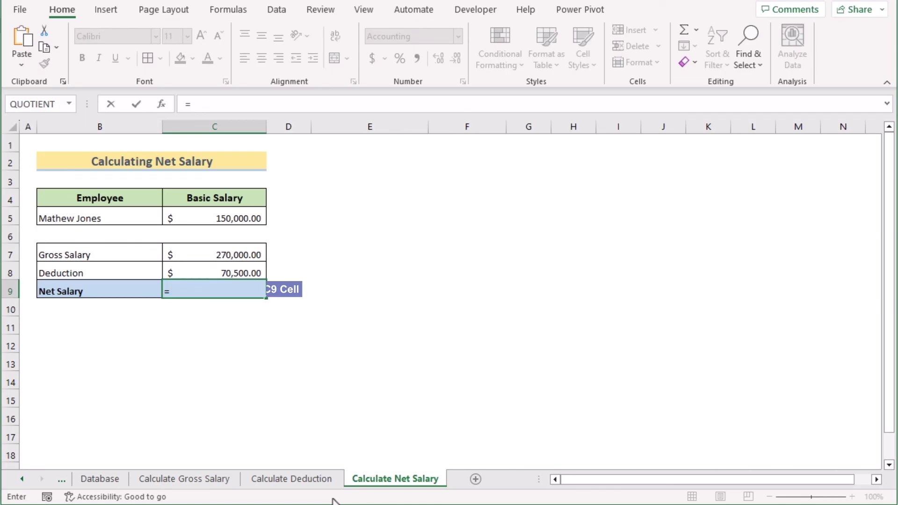
pyautogui.click(227, 255)
pyautogui.write('-')
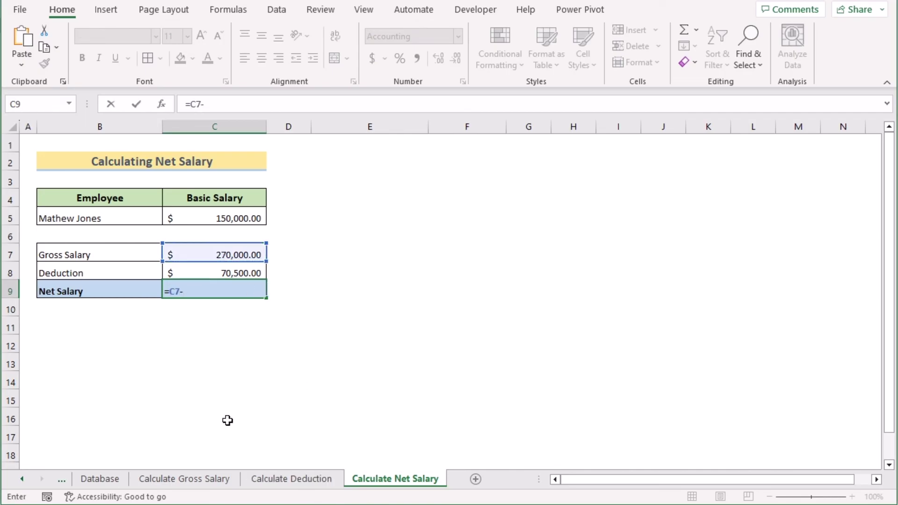
pyautogui.click(188, 268)
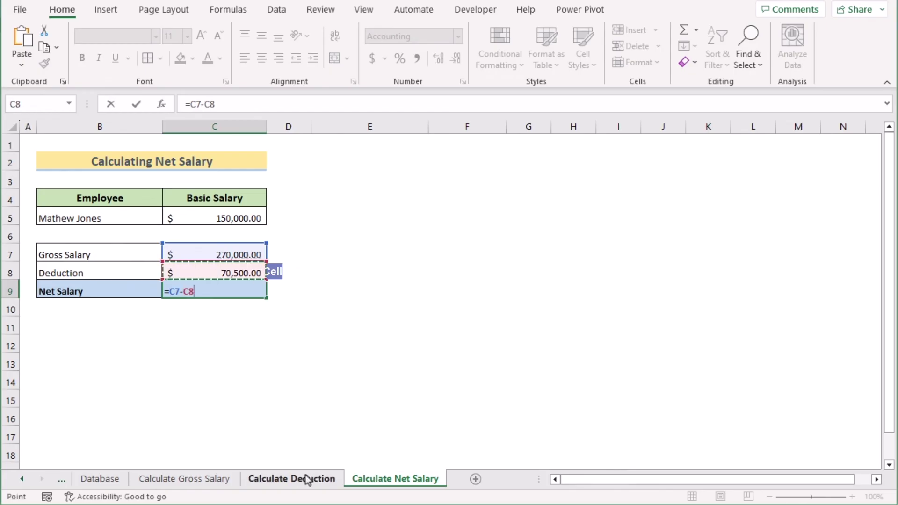
pyautogui.press('Return')
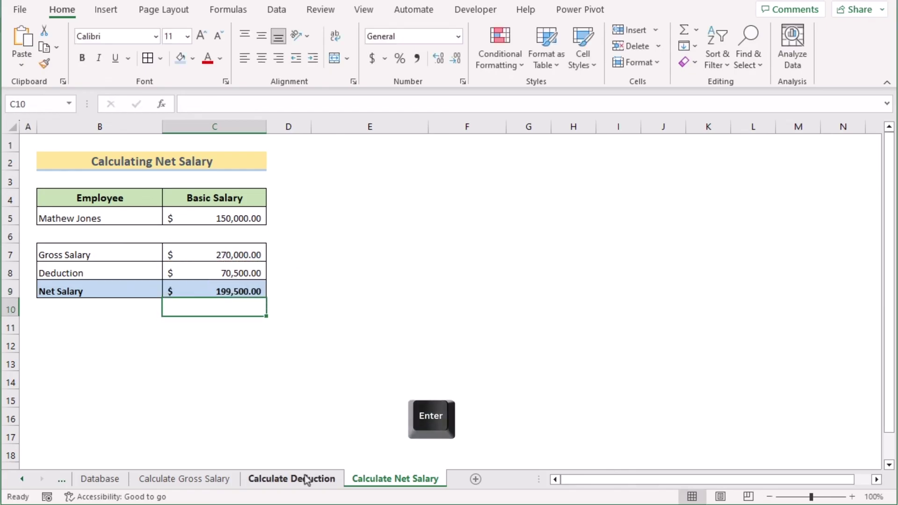